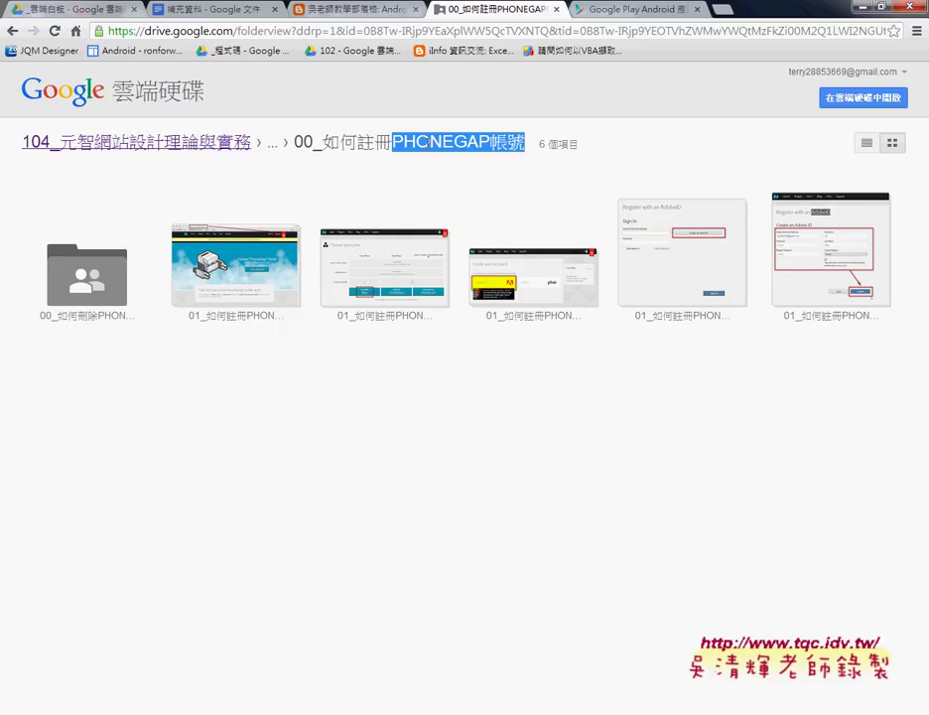
# Step: Open 01_如何註冊PHONEGAP帳號01.png full-size to see the PhoneGap Build home page
pyautogui.doubleClick(226, 302)
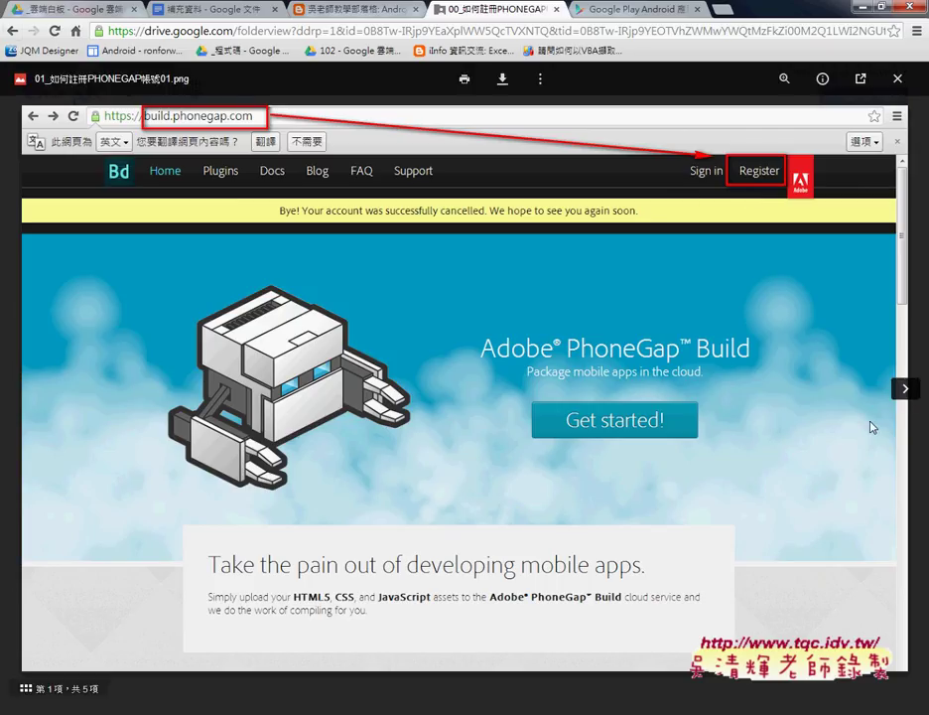
# Step: Step through screenshots 2–5 (plan choice, account creation, Adobe ID sign-in and form), then close the viewer
pyautogui.click(904, 389)
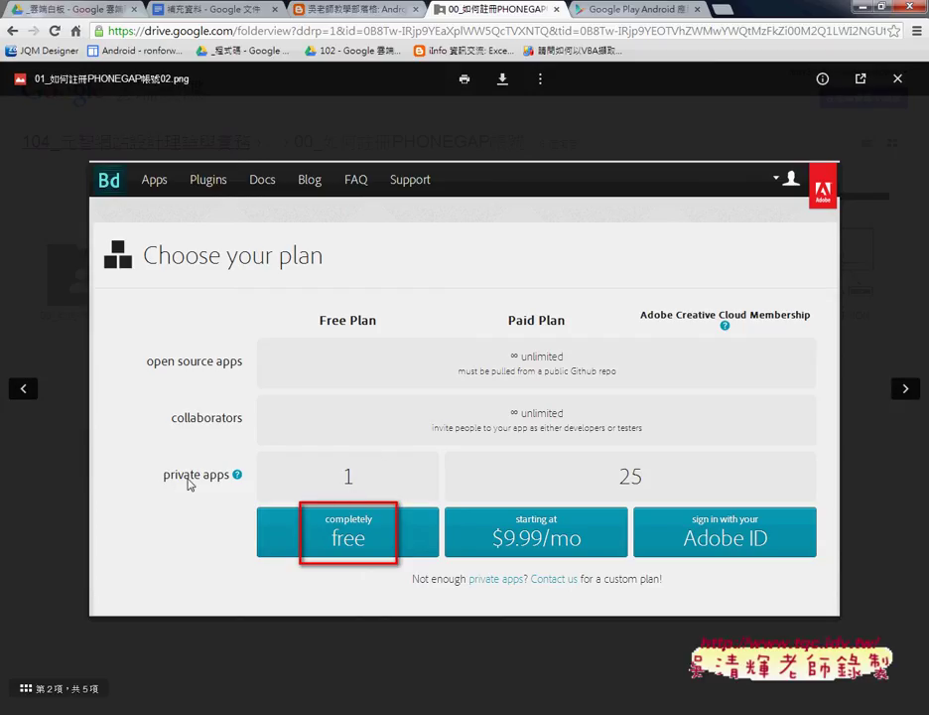
pyautogui.click(906, 389)
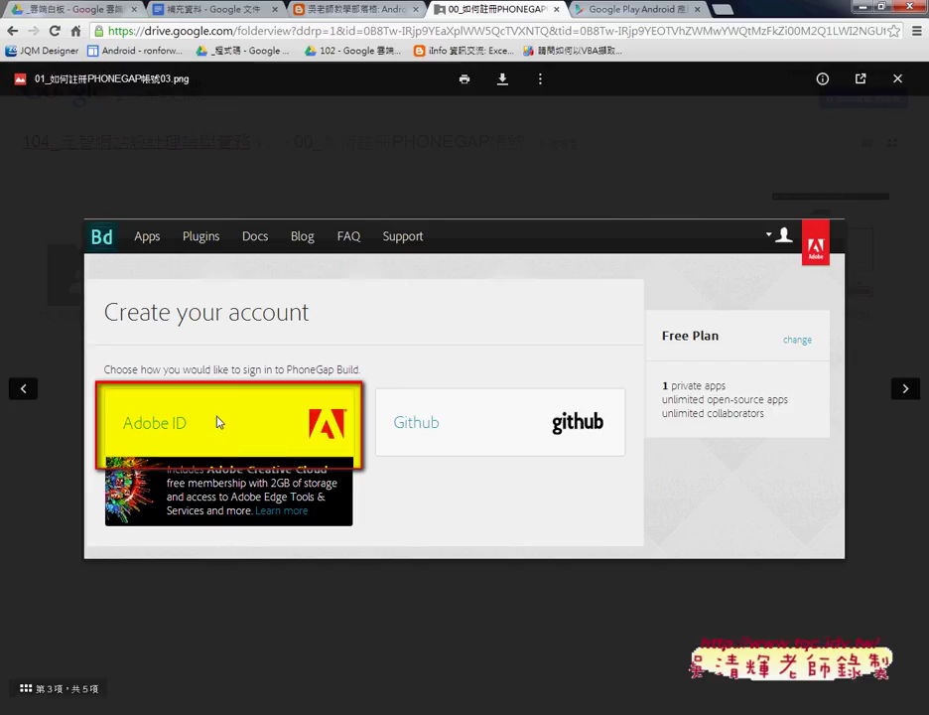
pyautogui.click(904, 389)
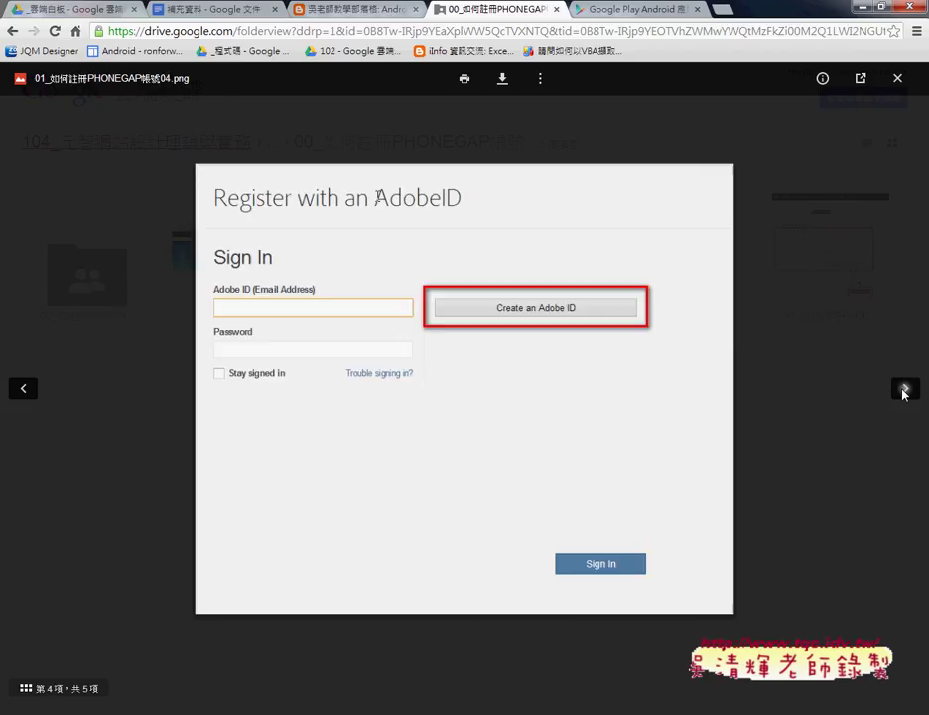
pyautogui.click(904, 391)
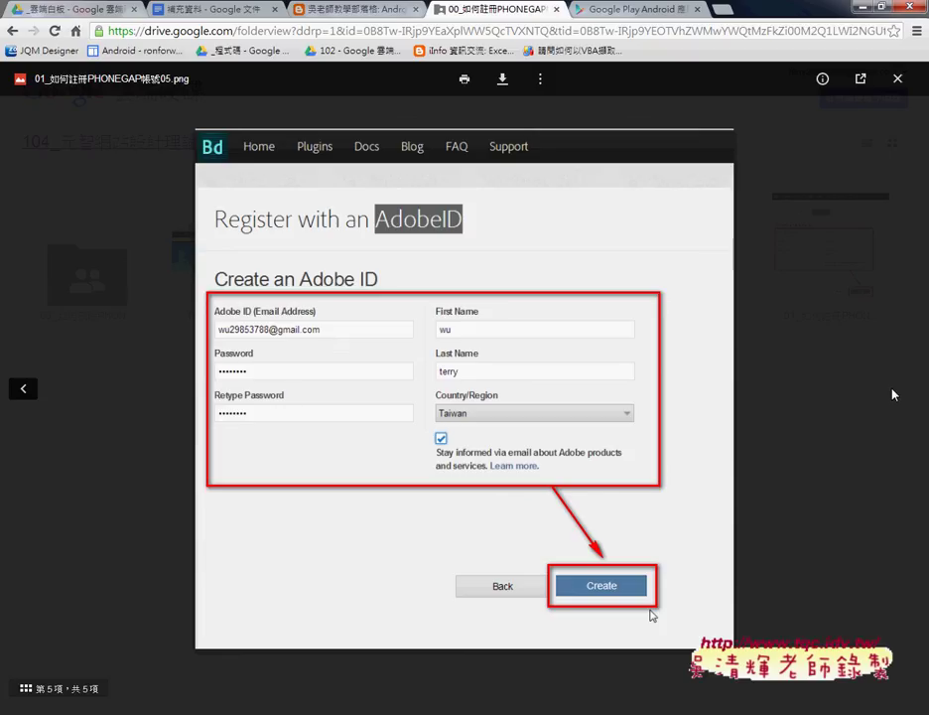
pyautogui.click(897, 78)
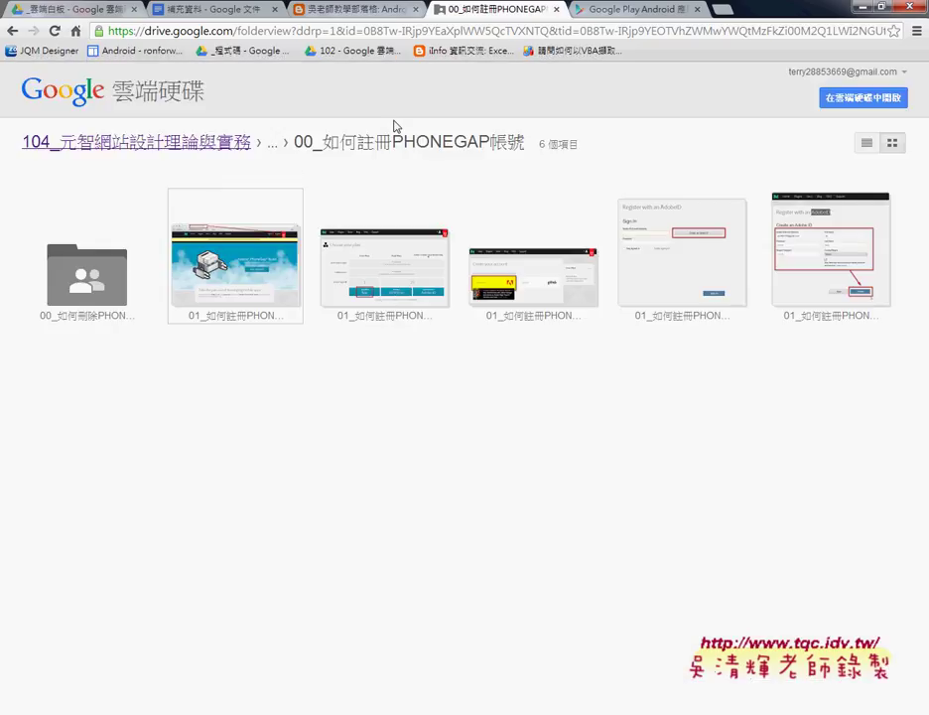
# Step: Highlight the folder title, open 00_如何刪除PHONEGAP and preview 06_如何刪除PHONEGAP舊APP並上傳新APP01.png
pyautogui.moveTo(344, 139); pyautogui.dragTo(526, 142)
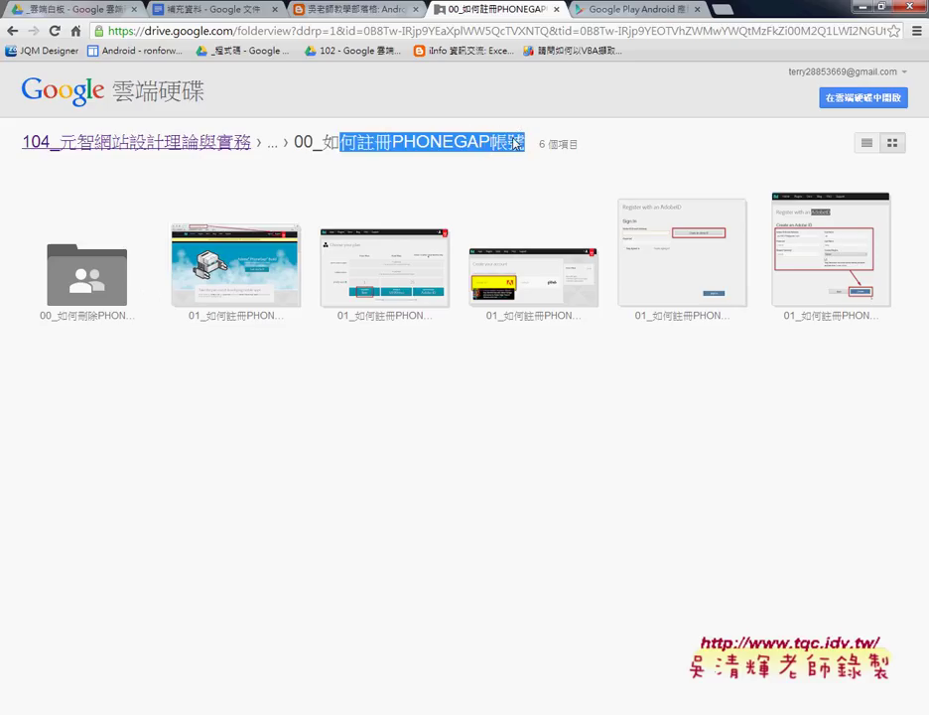
pyautogui.doubleClick(87, 294)
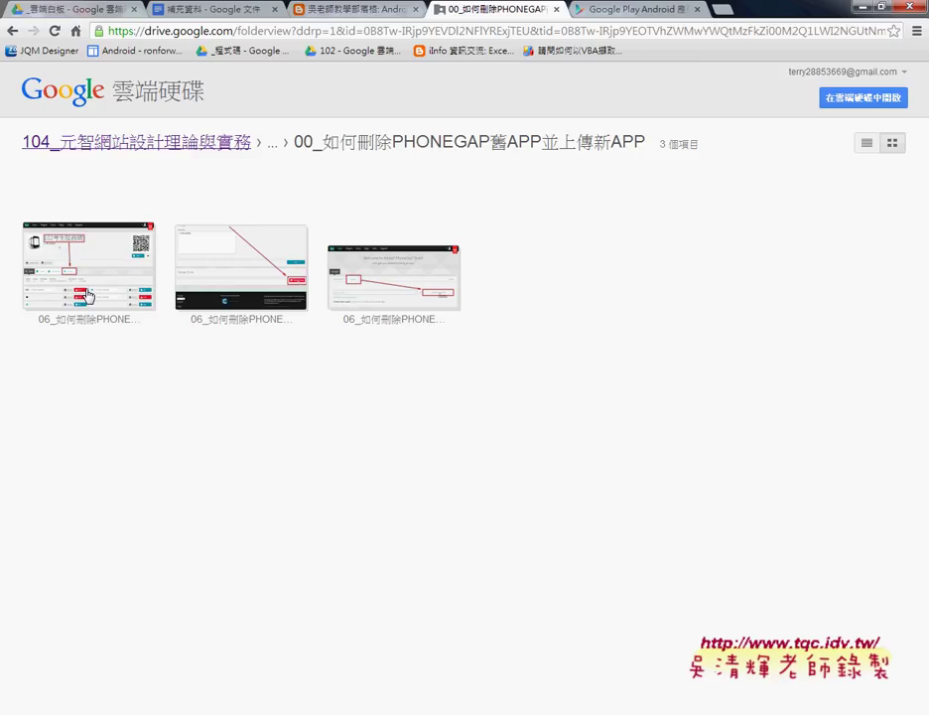
pyautogui.click(87, 295)
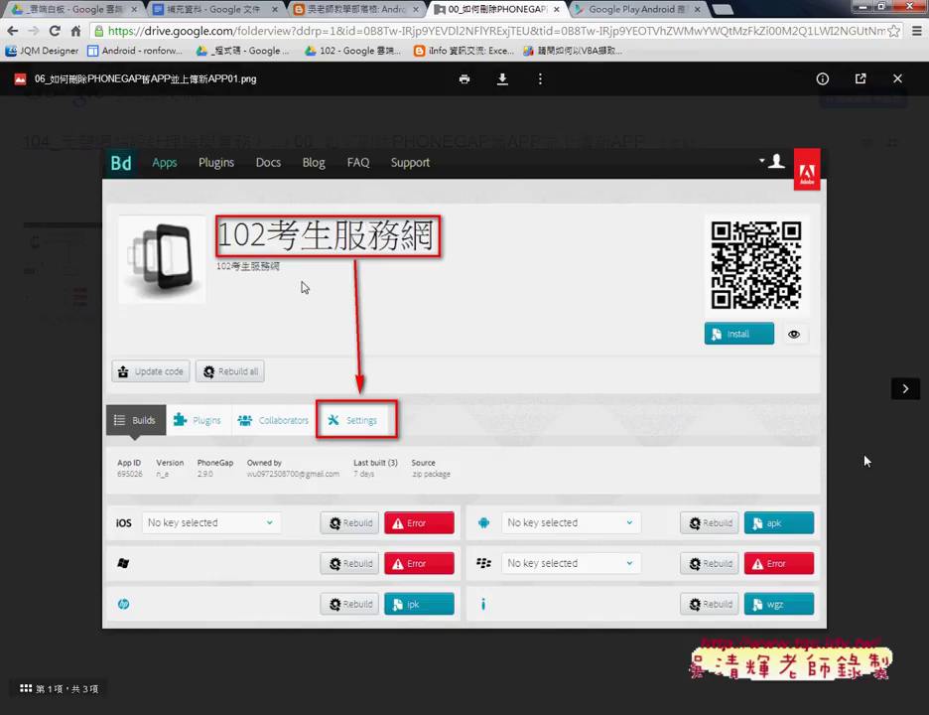
# Step: View the Danger Zone and Delete this app screenshots, close the viewer, and go back two folders
pyautogui.click(904, 388)
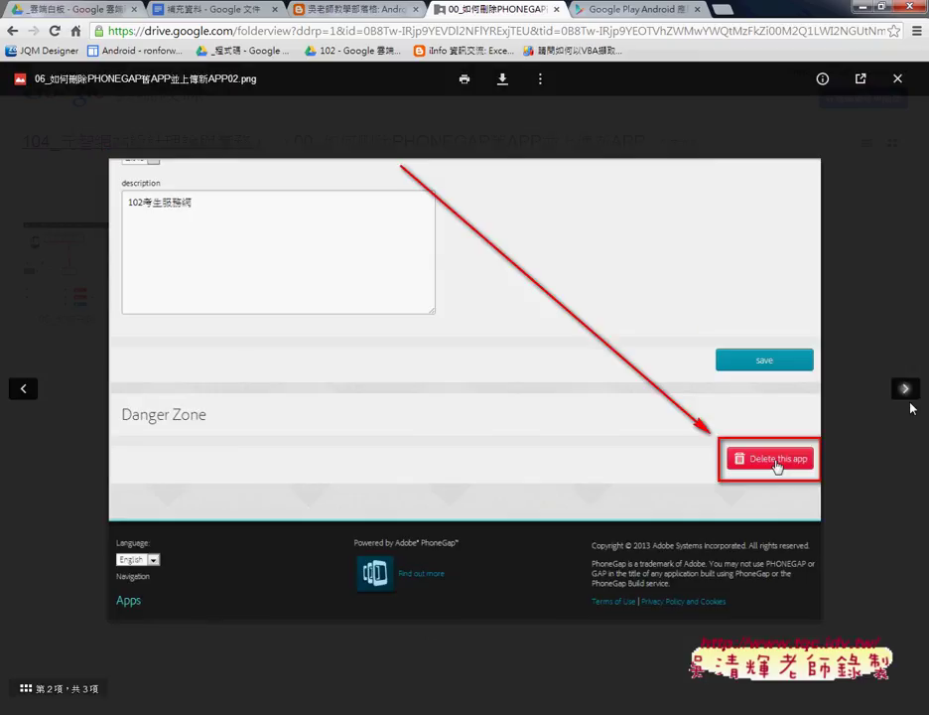
pyautogui.click(906, 395)
pyautogui.click(897, 78)
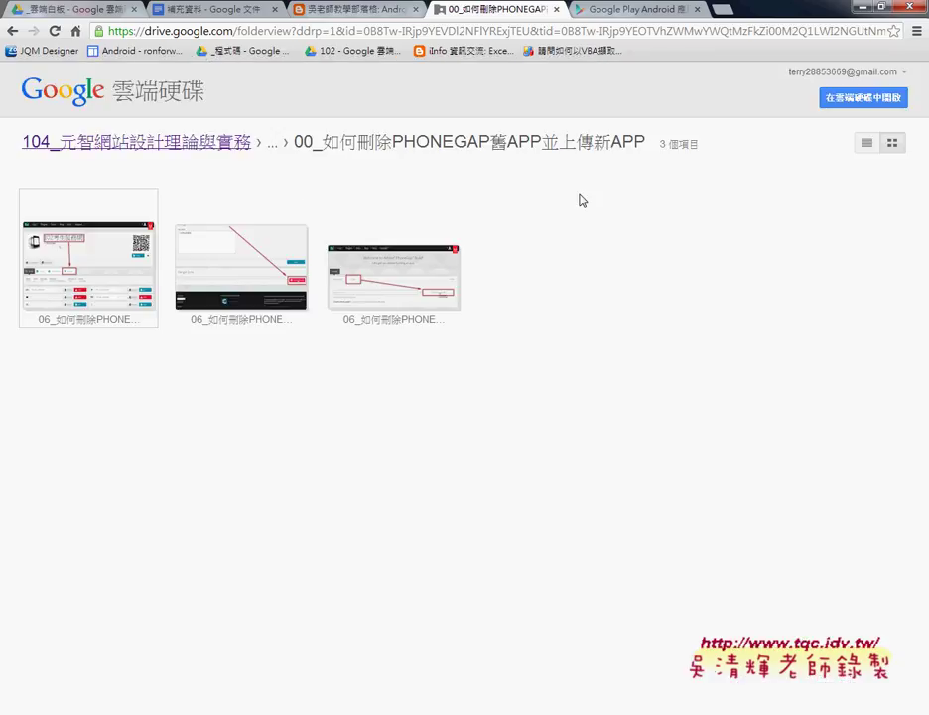
pyautogui.click(13, 30)
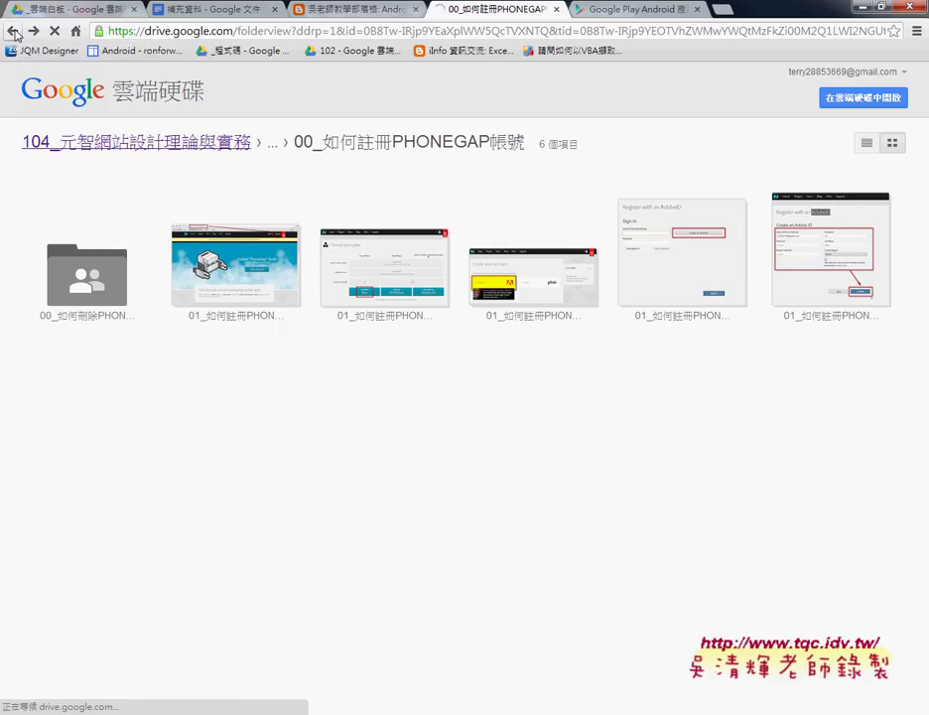
pyautogui.click(12, 31)
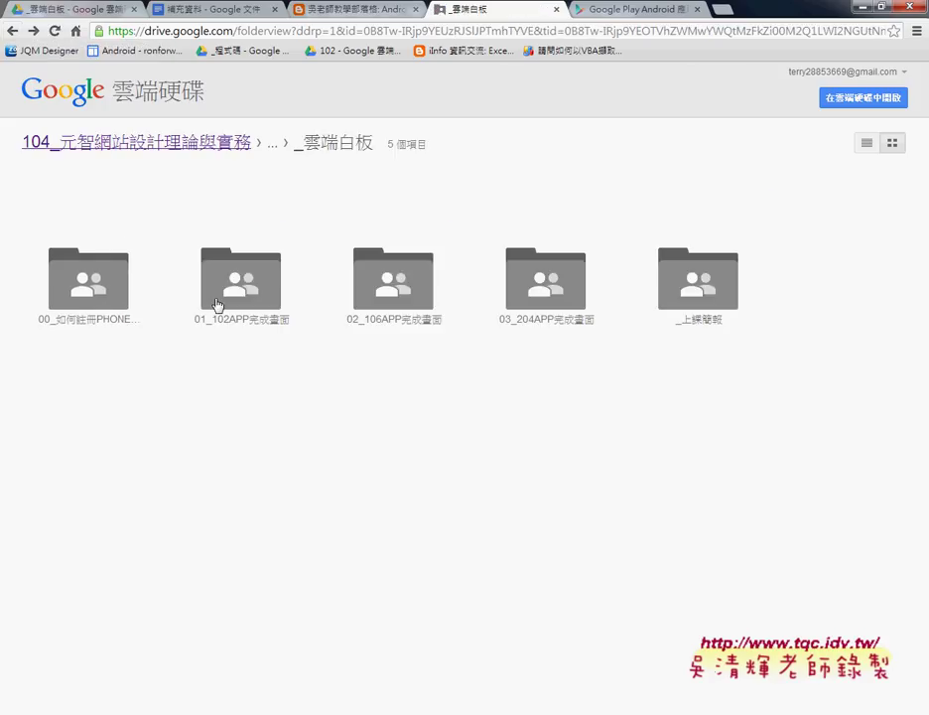
# Step: Open 01_102APP完成畫面, then its 完成畫面 subfolder, and preview 102APP01.png
pyautogui.click(224, 325)
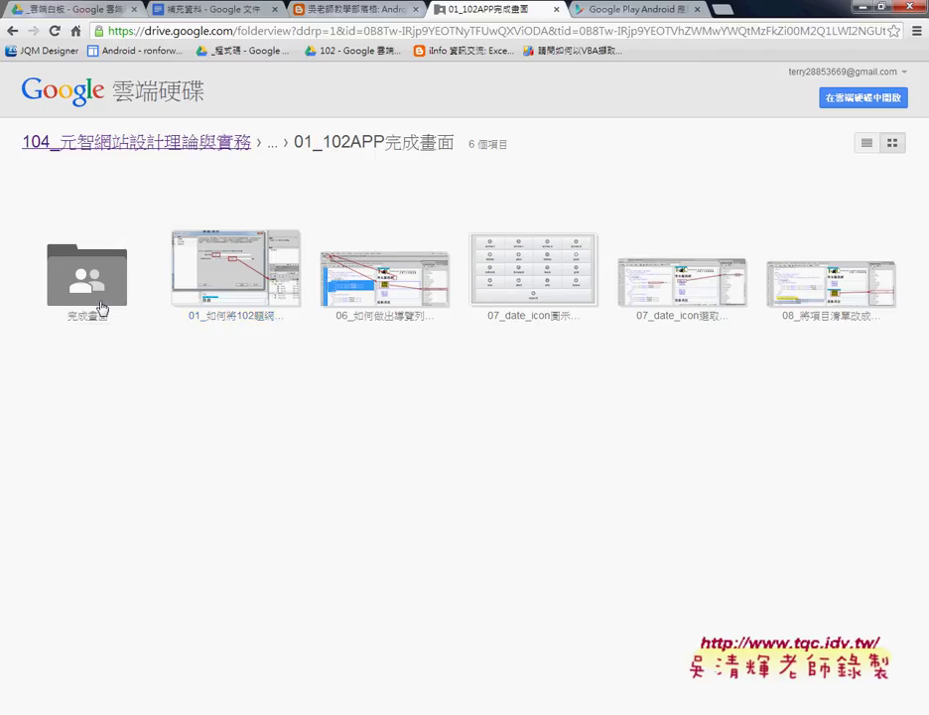
pyautogui.click(100, 309)
pyautogui.click(109, 292)
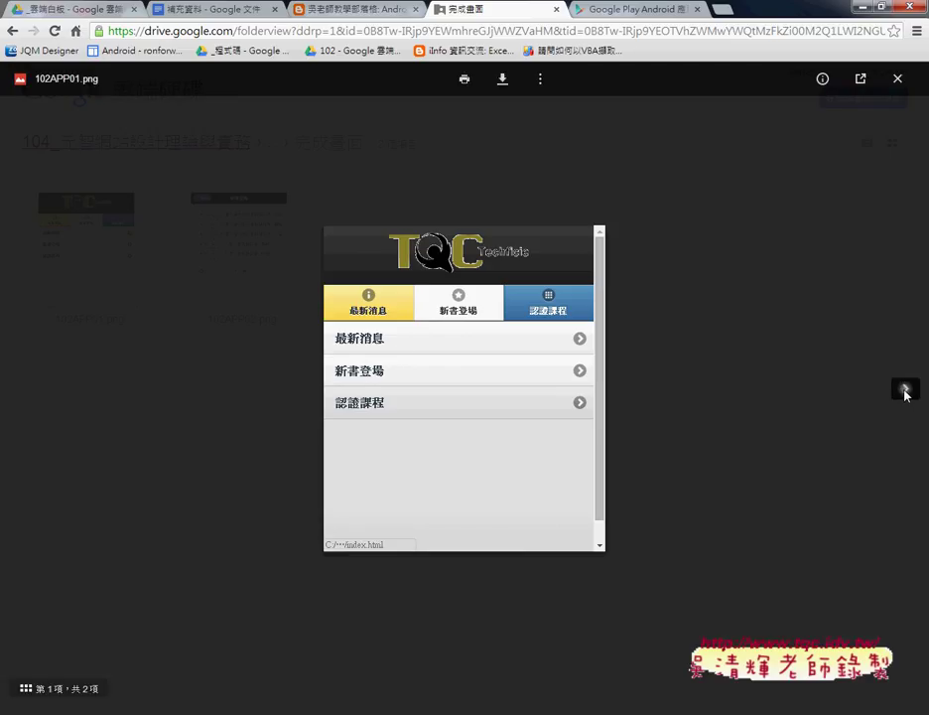
# Step: Flip between the 102APP01.png home screen and 102APP02.png new-books list, then close the preview
pyautogui.click(904, 392)
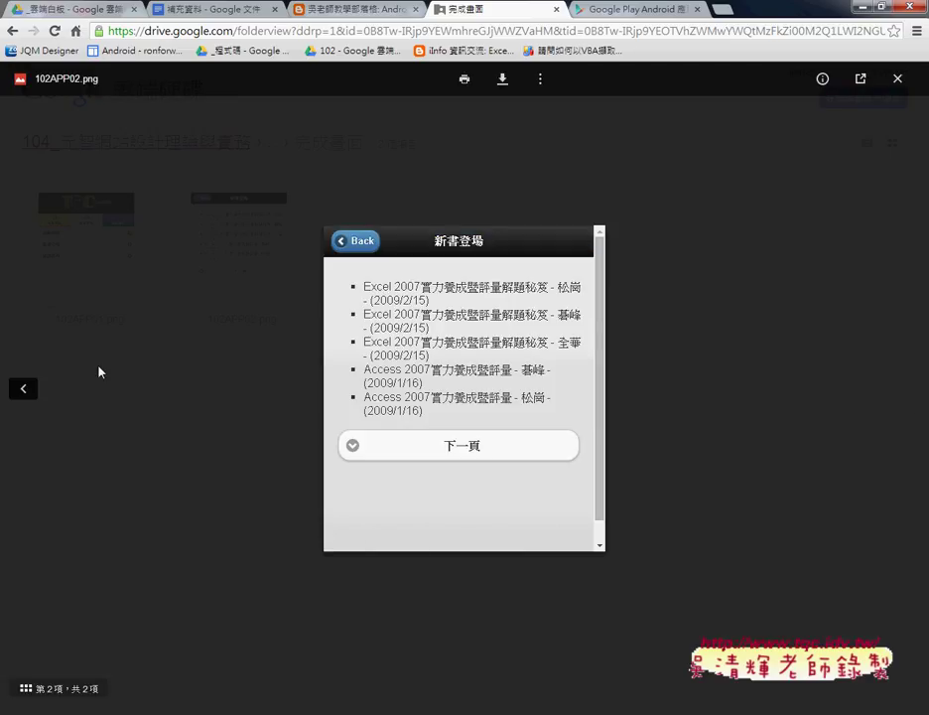
pyautogui.click(23, 389)
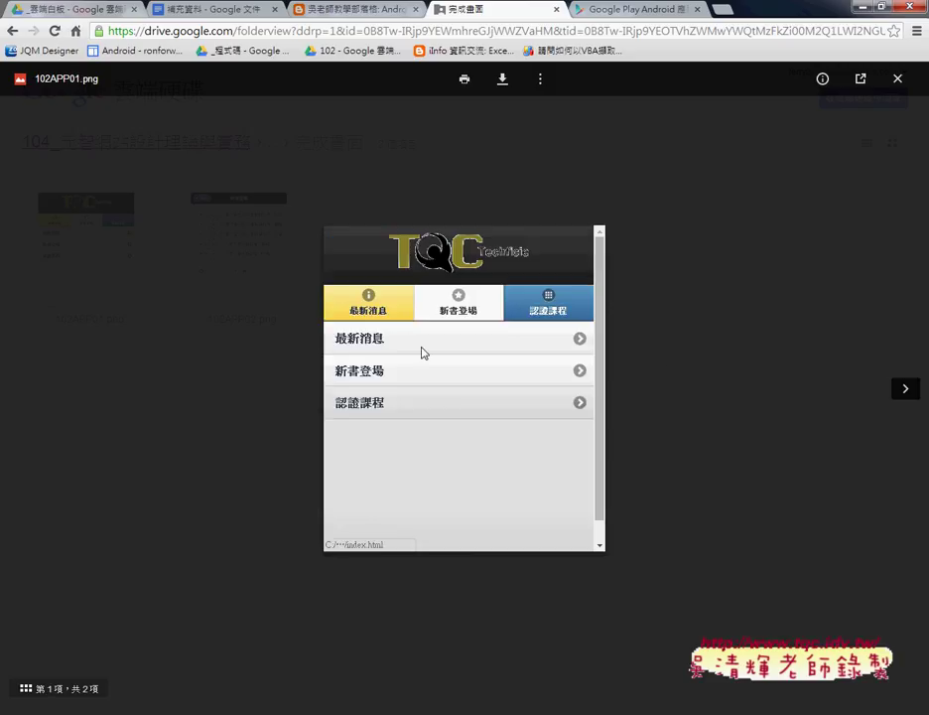
pyautogui.click(904, 389)
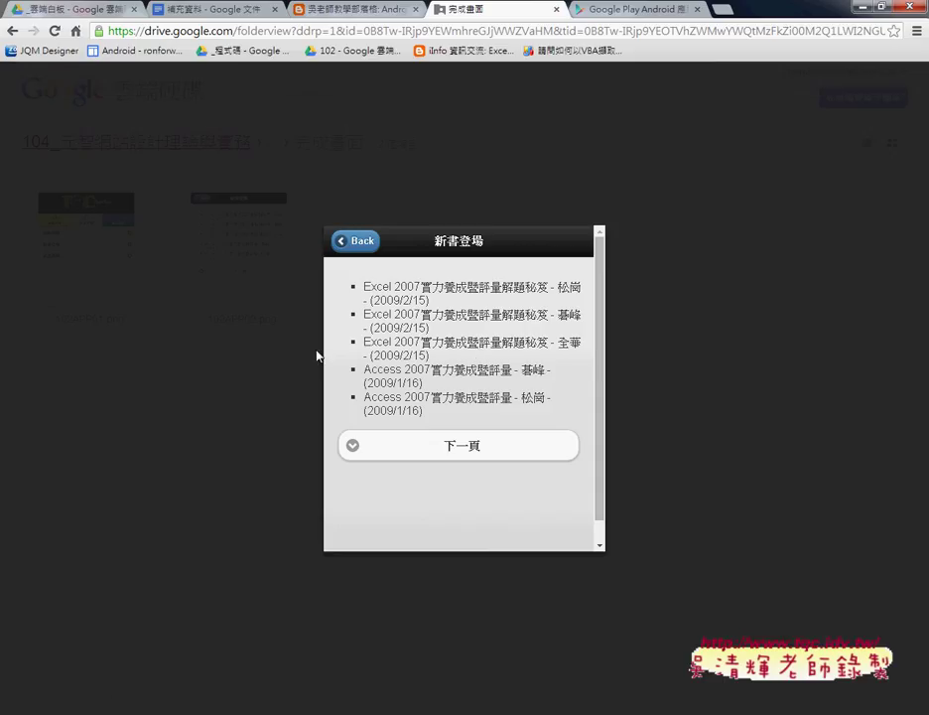
pyautogui.click(34, 399)
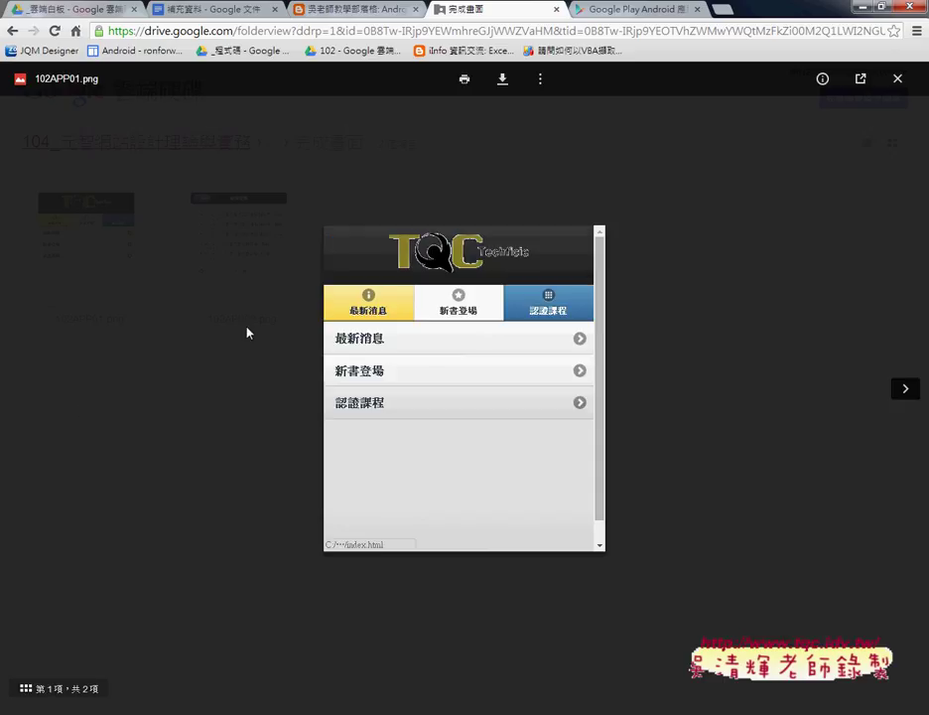
pyautogui.click(909, 389)
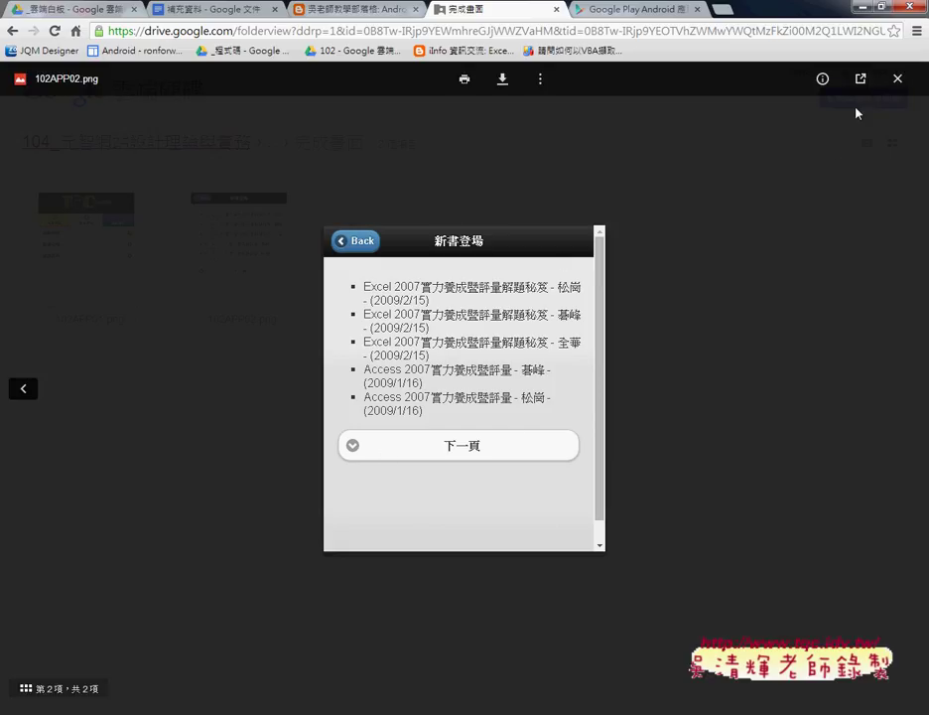
pyautogui.click(897, 79)
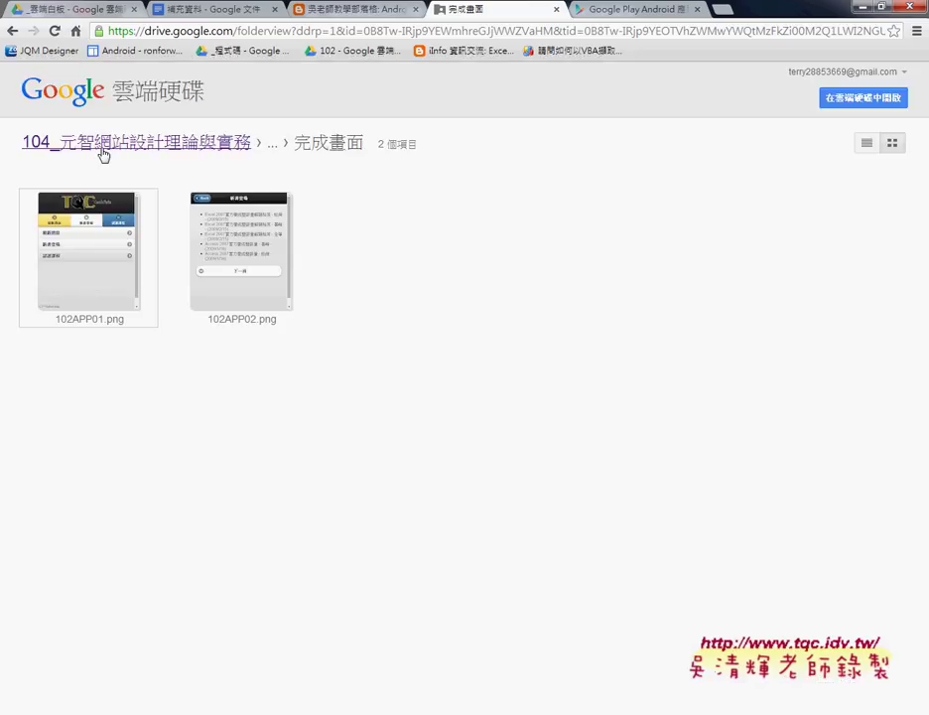
# Step: Go back twice from the 完成畫面 folder toward the _雲端白板 folder
pyautogui.click(11, 24)
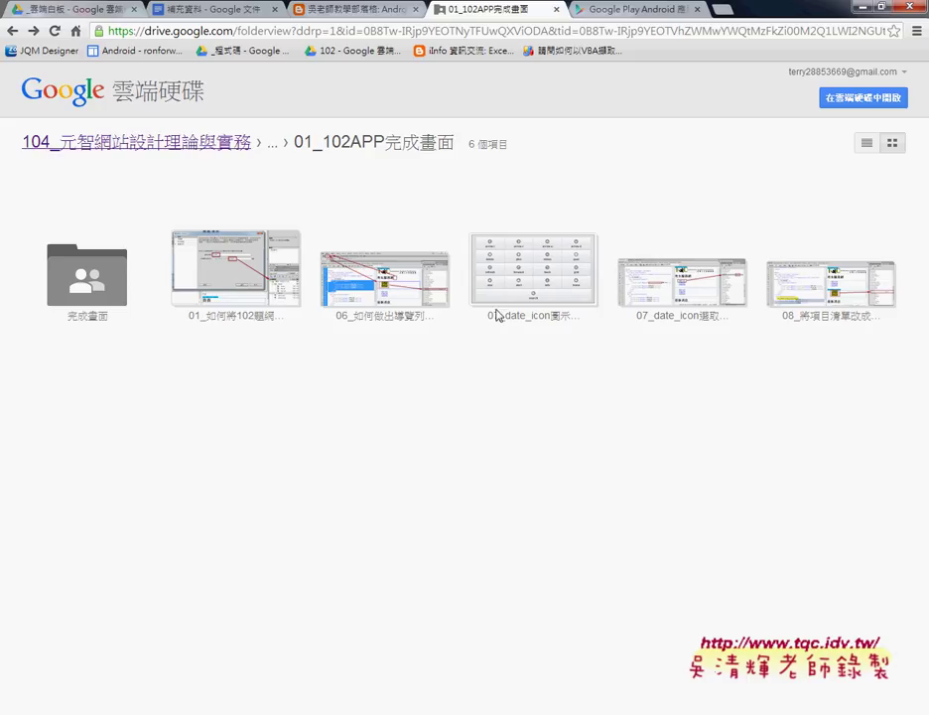
pyautogui.click(13, 32)
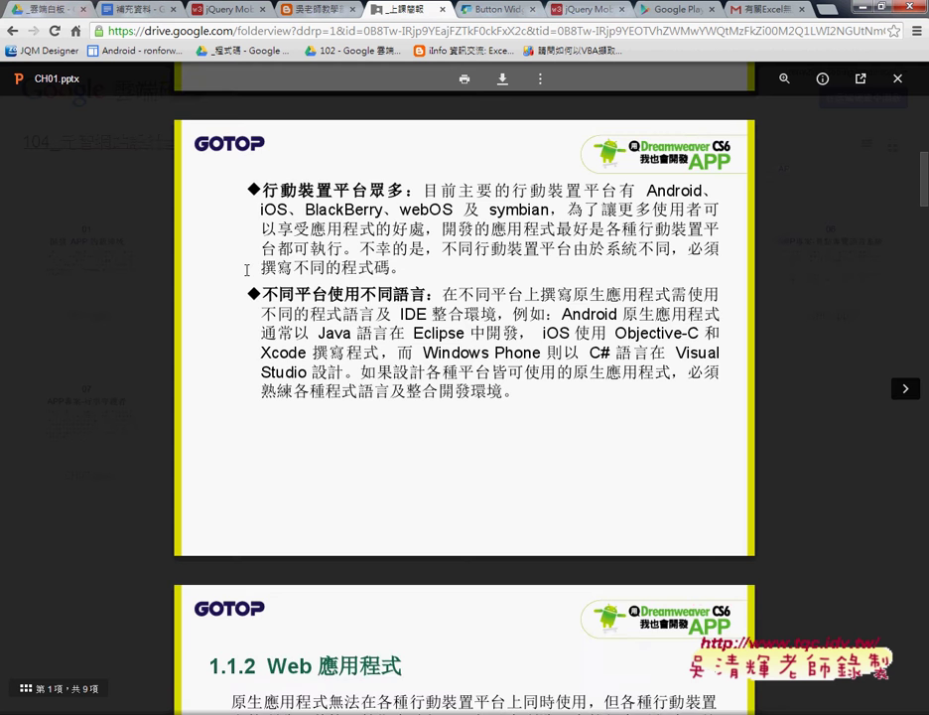
# Step: Highlight the word Java on the opening CH01.pptx slide
pyautogui.scroll(2, 246, 270)
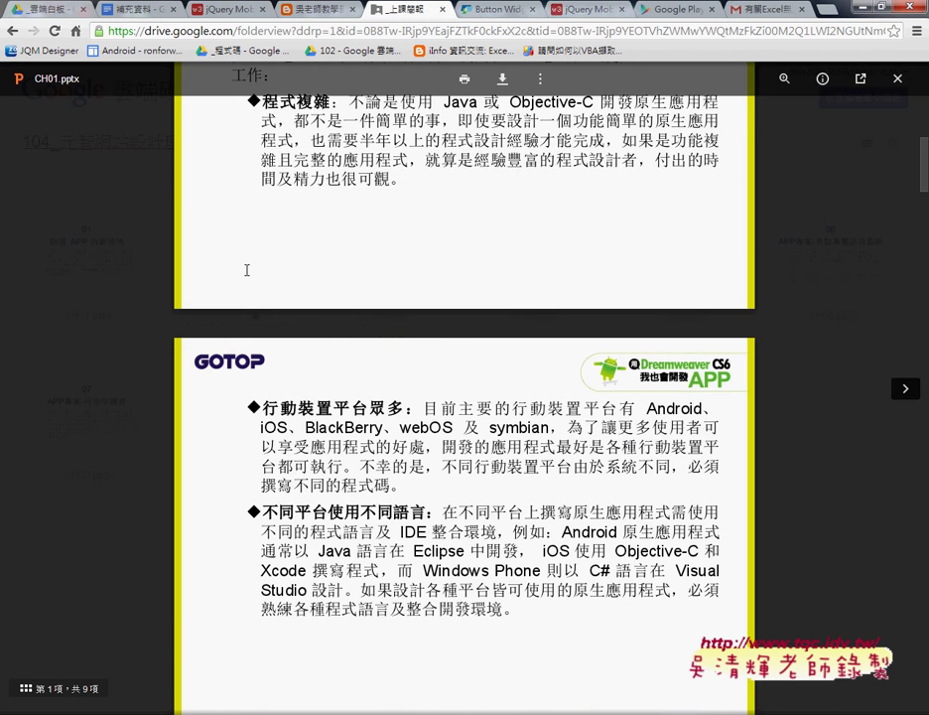
pyautogui.scroll(-1, 246, 270)
pyautogui.scroll(3, 247, 270)
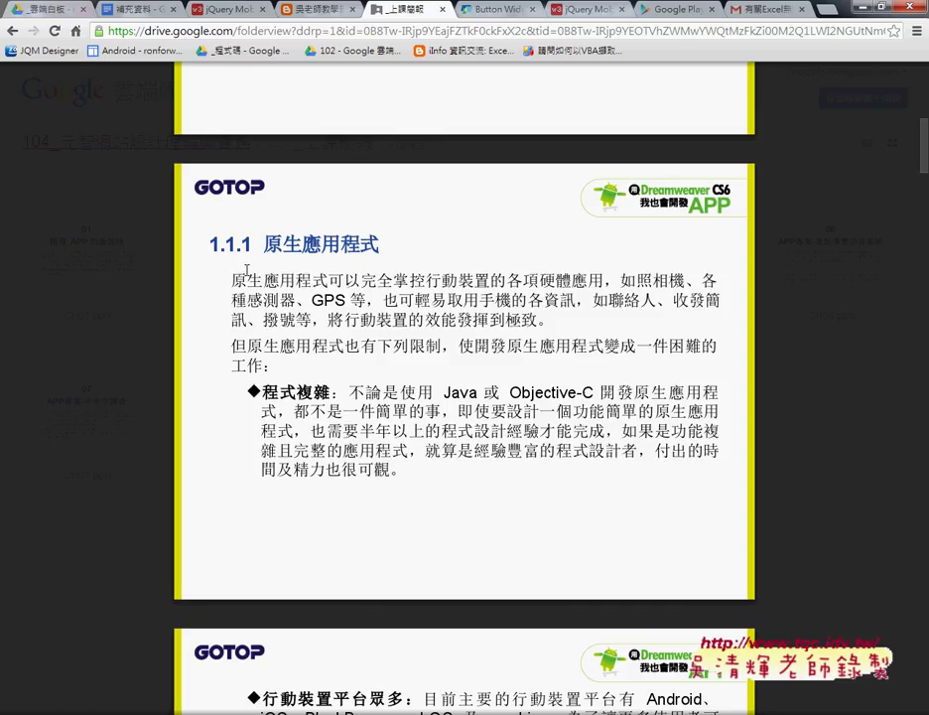
pyautogui.moveTo(443, 394); pyautogui.dragTo(479, 395)
# Step: Scroll CH01.pptx down to slide 7 of 21 (1.1.3), then close the preview
pyautogui.scroll(-3, 473, 390)
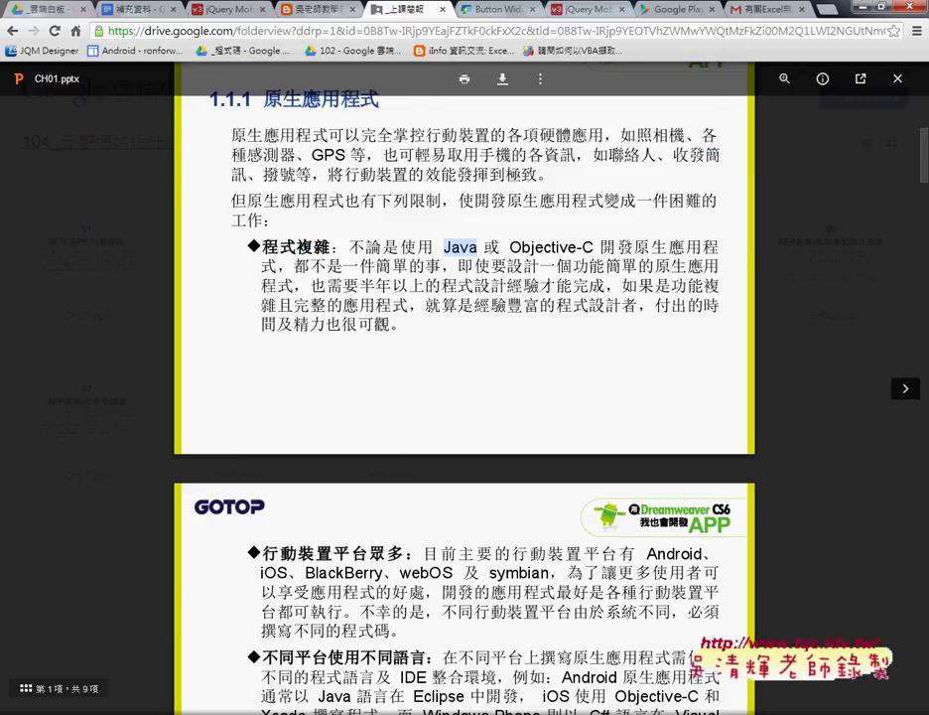
pyautogui.scroll(-3, 383, 324)
pyautogui.scroll(-4, 377, 325)
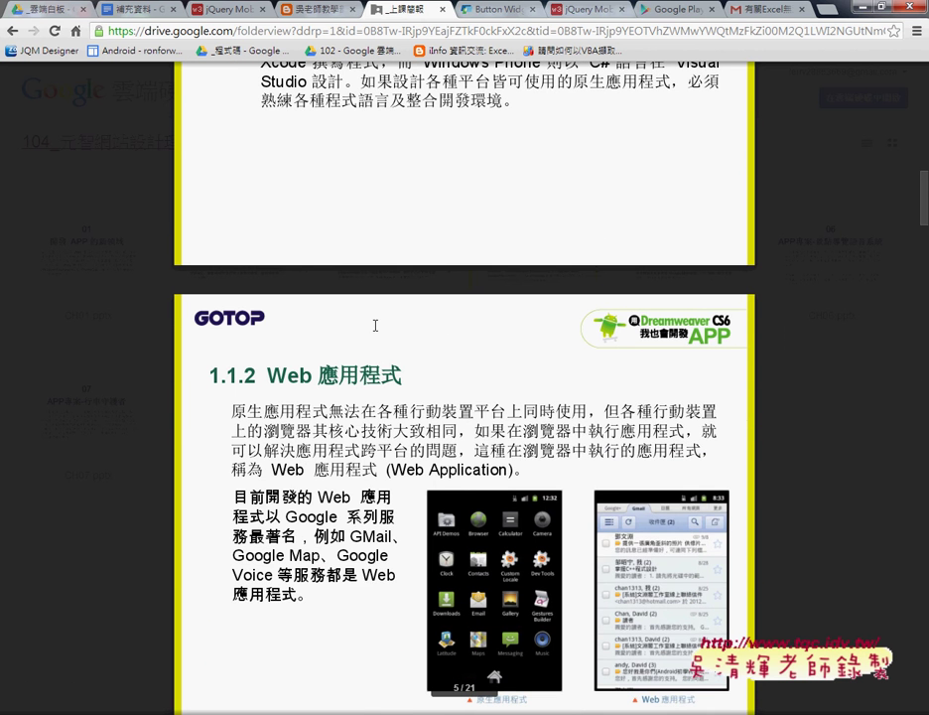
pyautogui.scroll(-2, 376, 324)
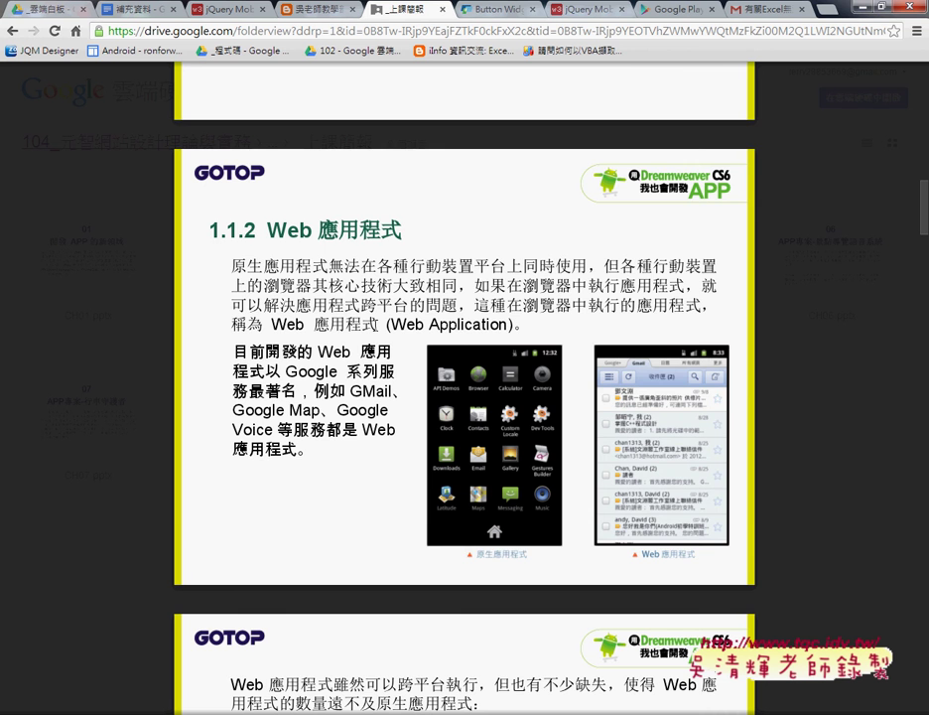
pyautogui.scroll(-3, 375, 326)
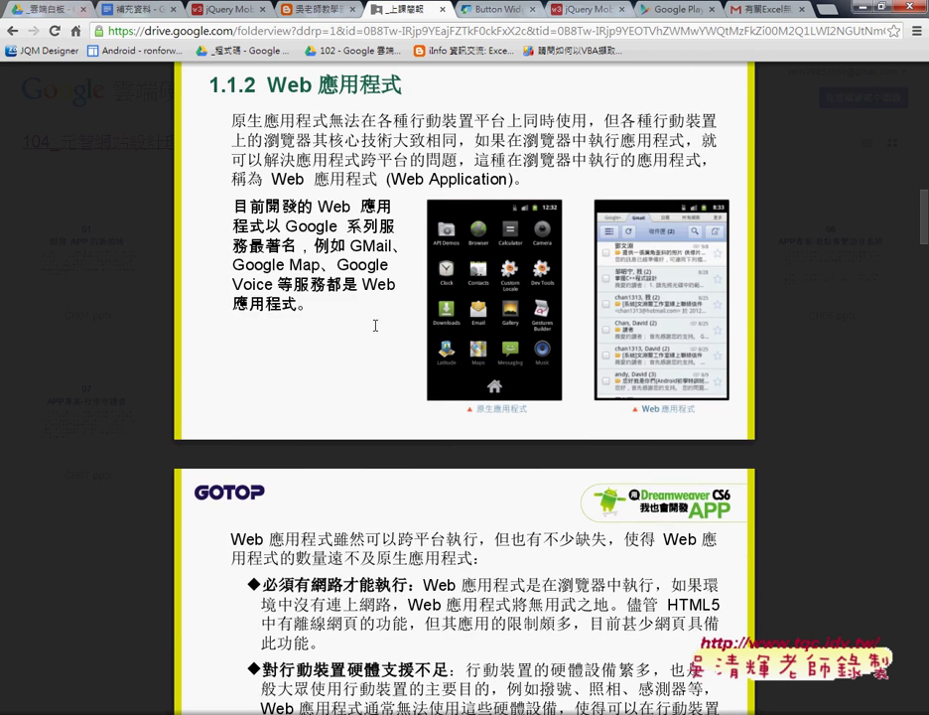
pyautogui.scroll(-3, 438, 463)
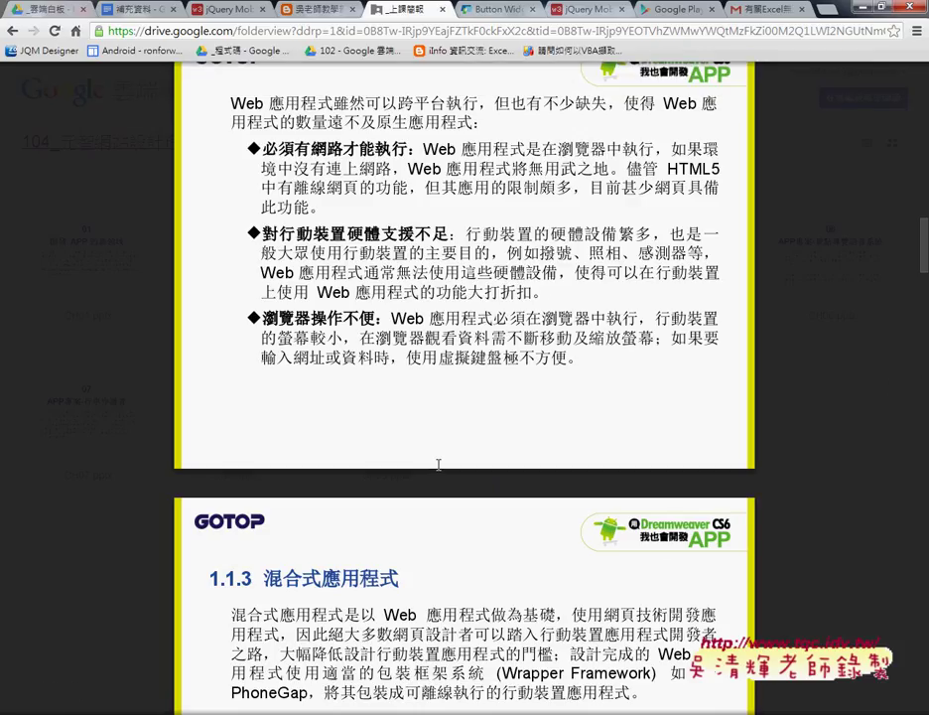
pyautogui.scroll(-2, 438, 463)
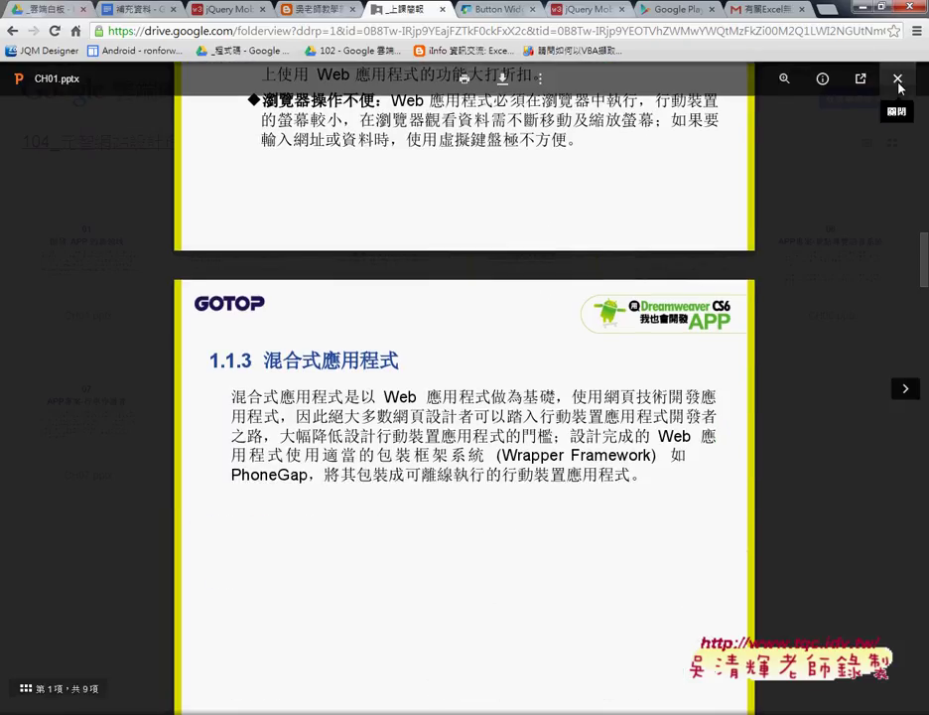
pyautogui.click(898, 84)
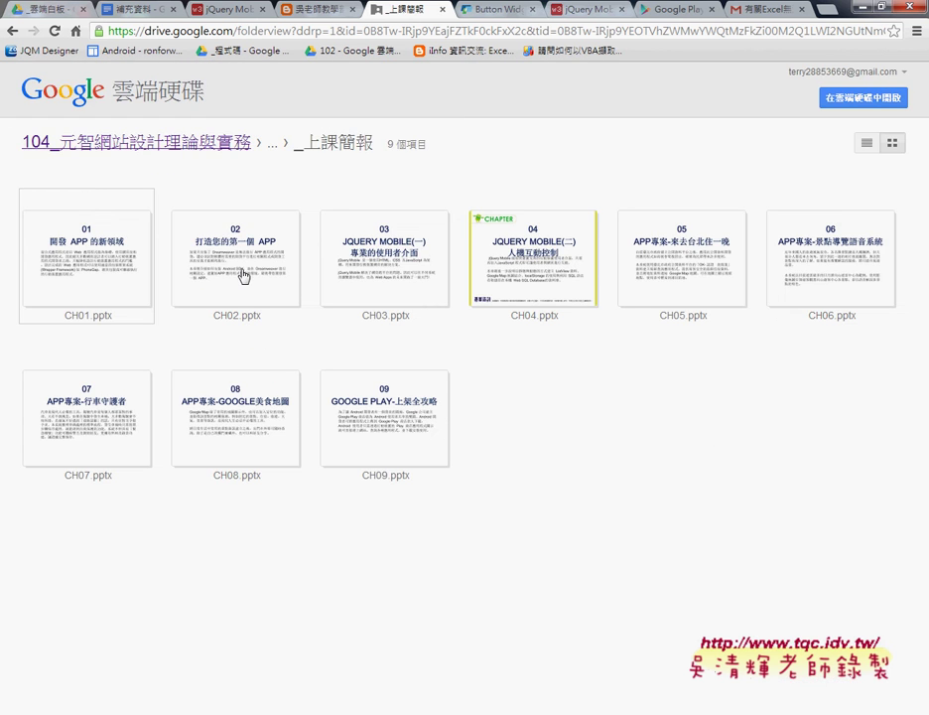
# Step: Open CH02.pptx and scroll past slide 11 to the 啟動 PhoneGap Build 服務 slide
pyautogui.click(242, 272)
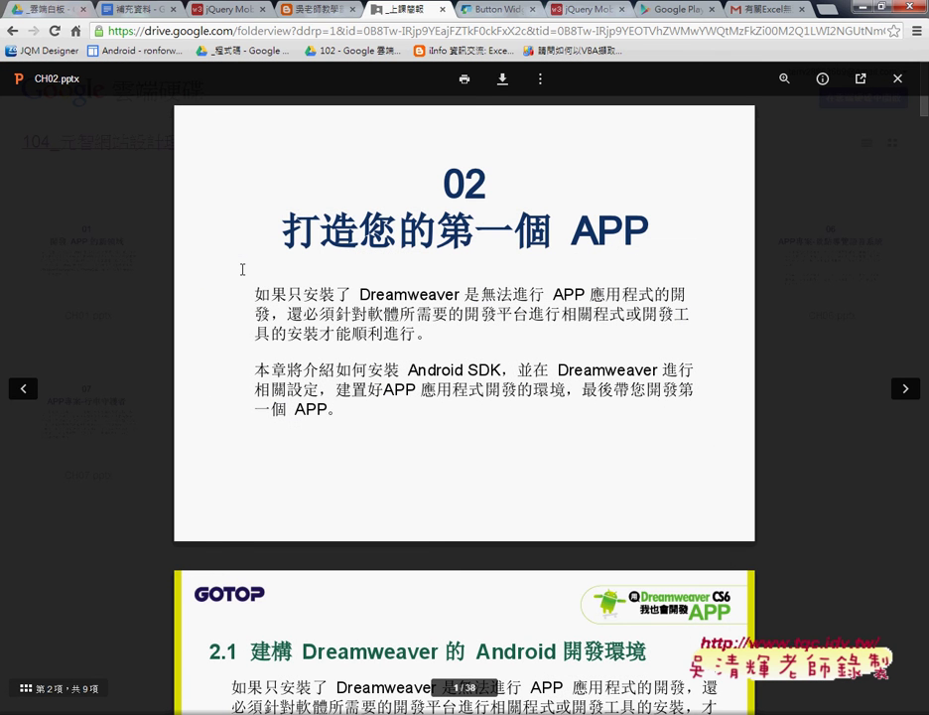
pyautogui.scroll(-2, 242, 269)
pyautogui.scroll(-1, 242, 269)
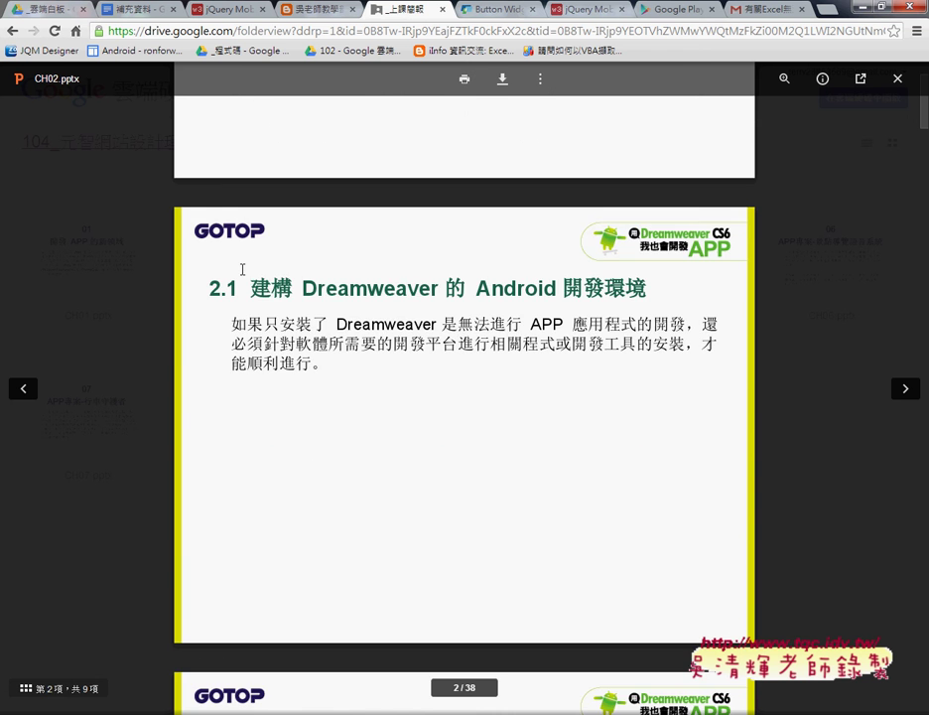
pyautogui.scroll(-2, 444, 306)
pyautogui.scroll(-3, 406, 294)
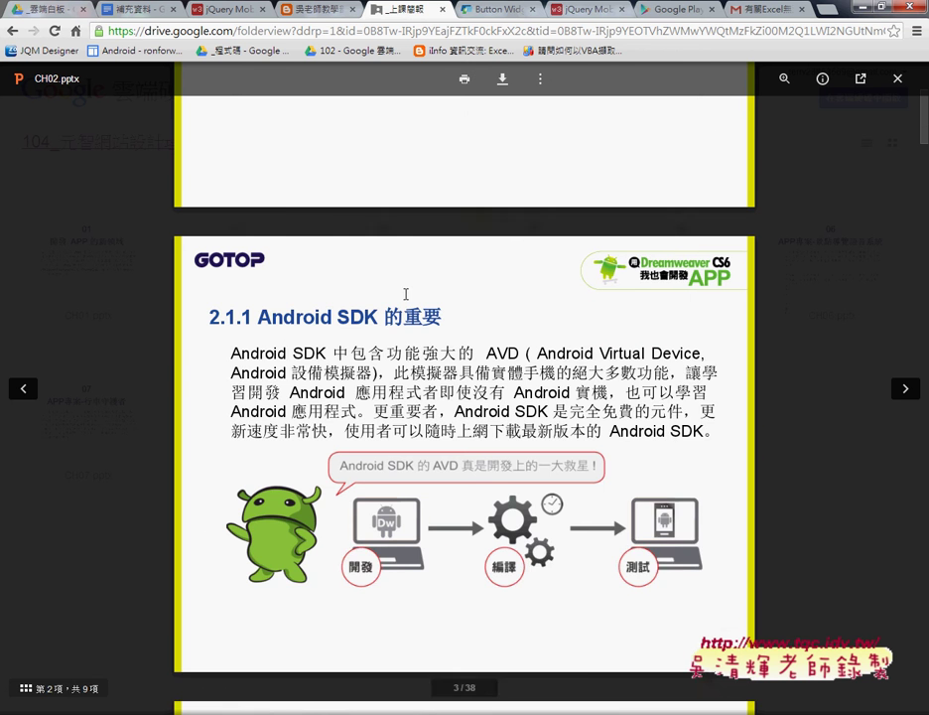
pyautogui.scroll(-3, 405, 321)
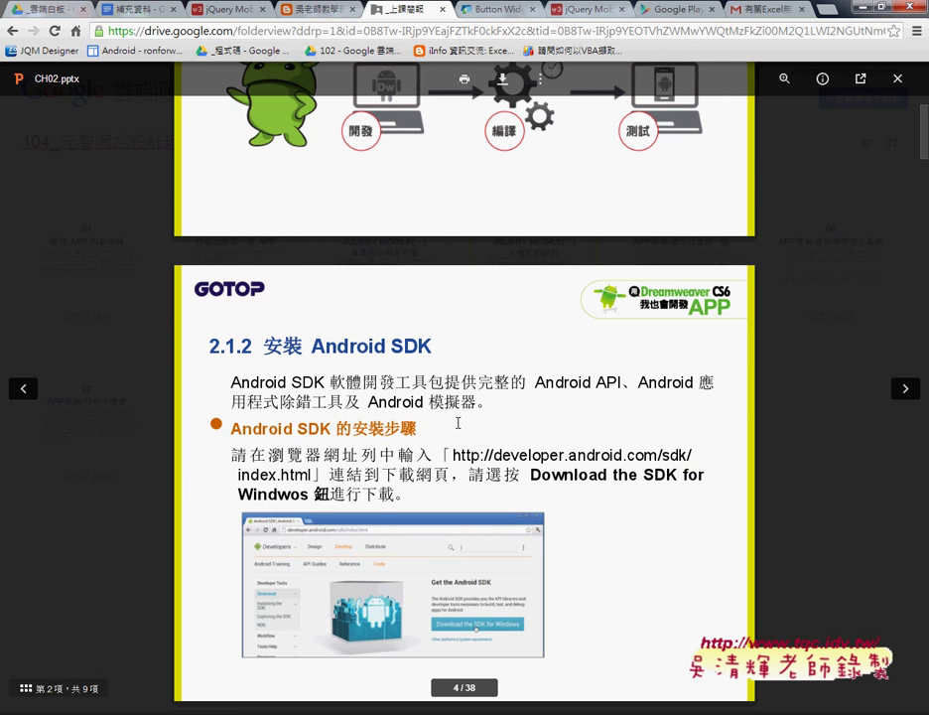
pyautogui.scroll(-2, 405, 321)
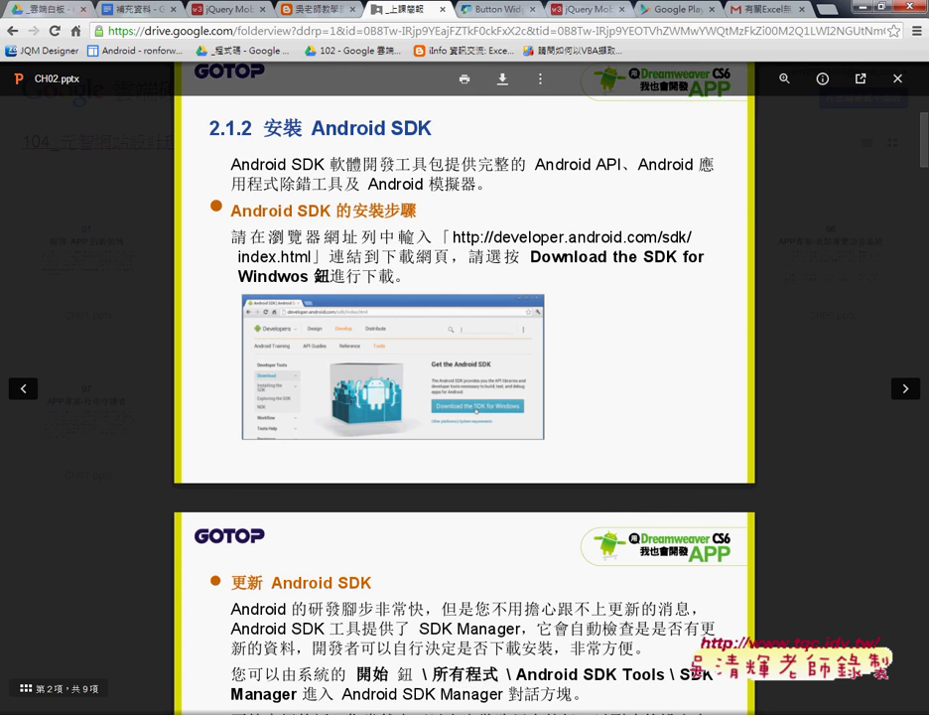
pyautogui.scroll(-3, 403, 198)
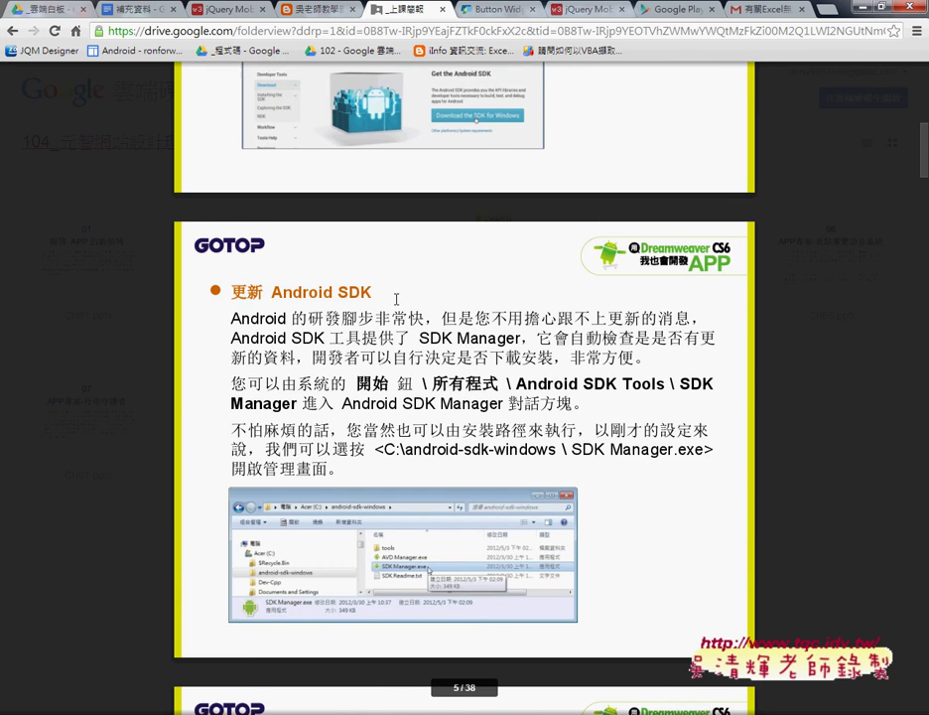
pyautogui.scroll(-6, 402, 303)
pyautogui.scroll(-8, 419, 313)
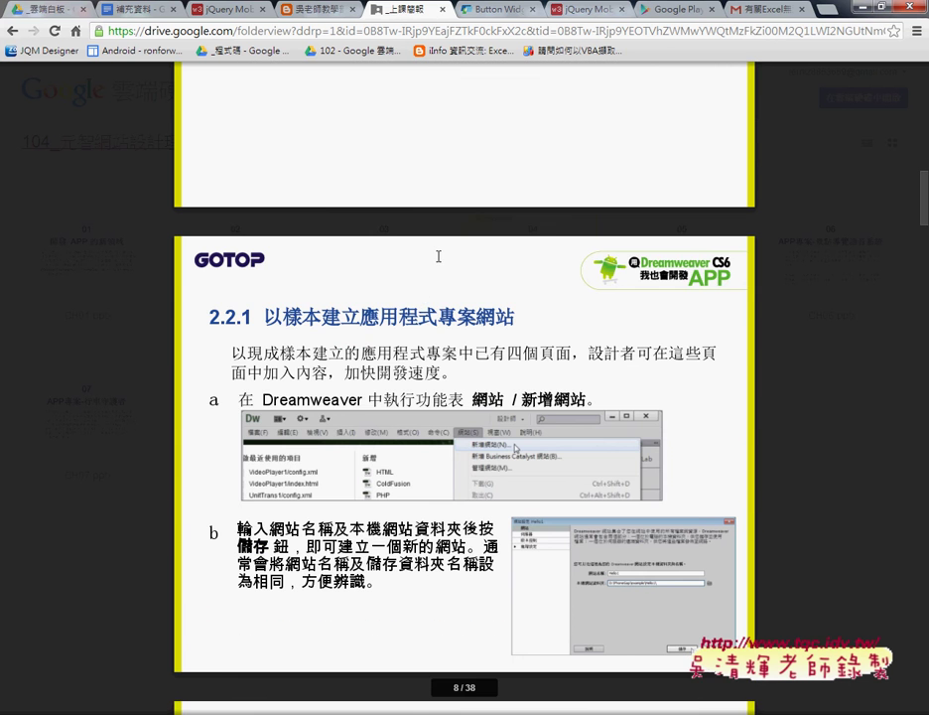
pyautogui.scroll(-3, 438, 256)
pyautogui.scroll(-3, 438, 256)
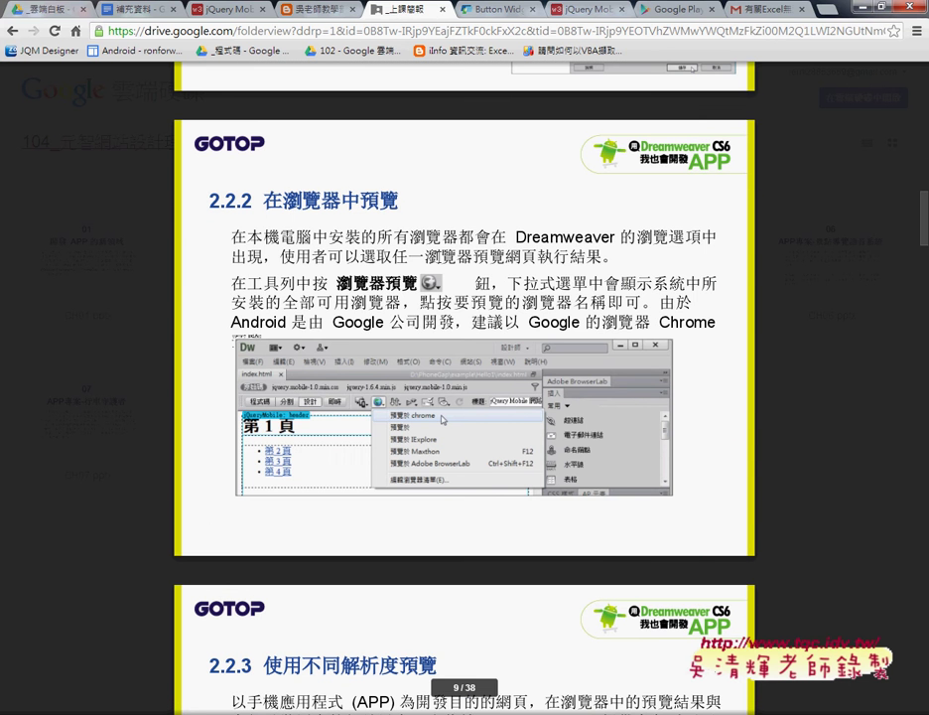
pyautogui.scroll(-5, 437, 257)
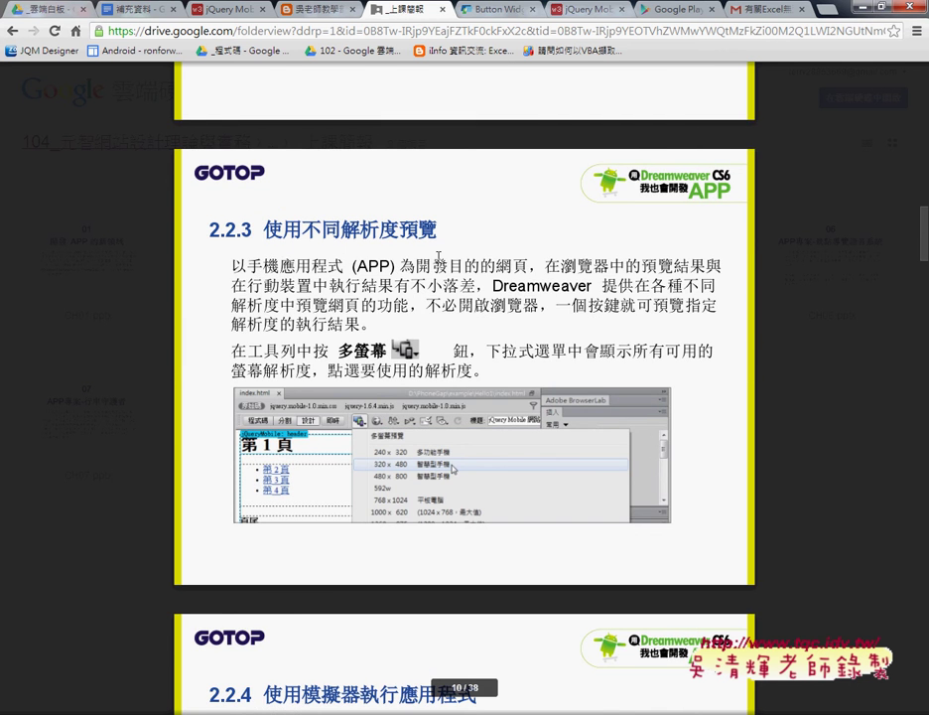
pyautogui.scroll(-4, 438, 256)
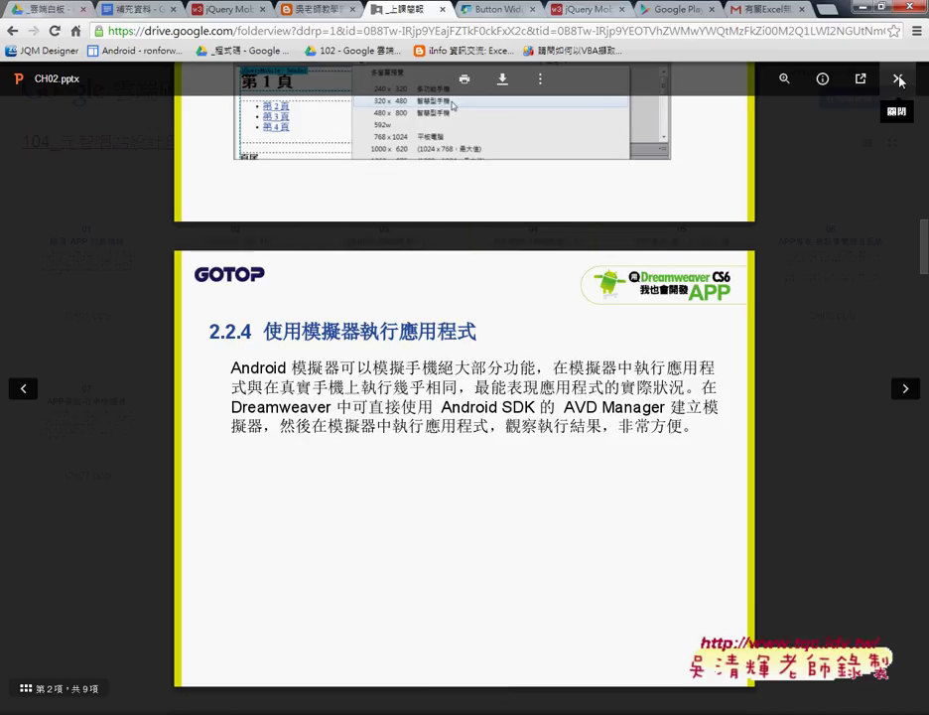
pyautogui.scroll(-3, 830, 280)
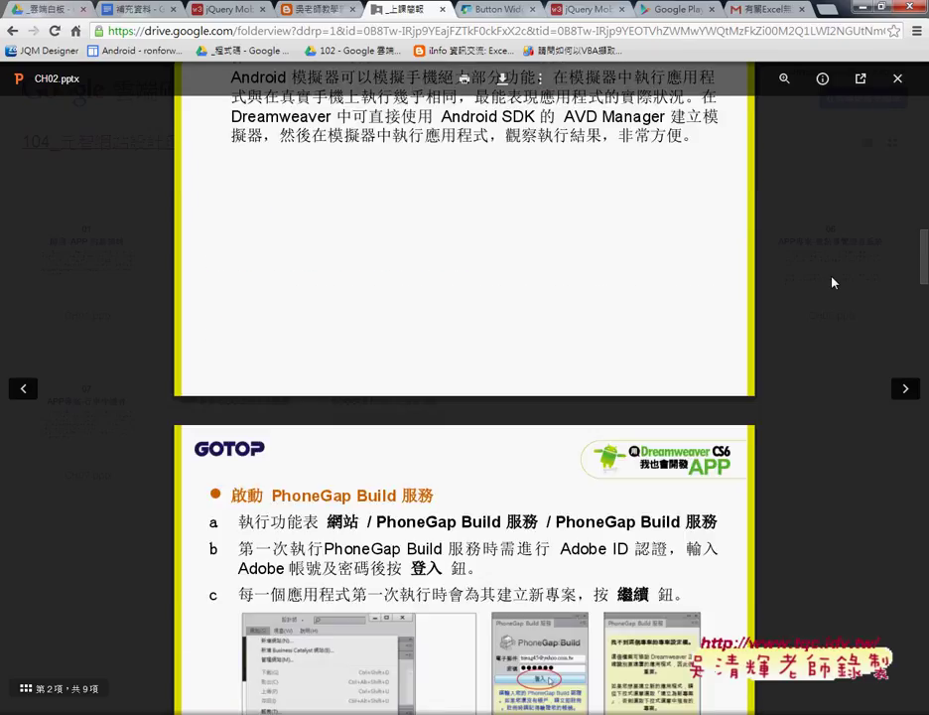
pyautogui.scroll(-2, 832, 283)
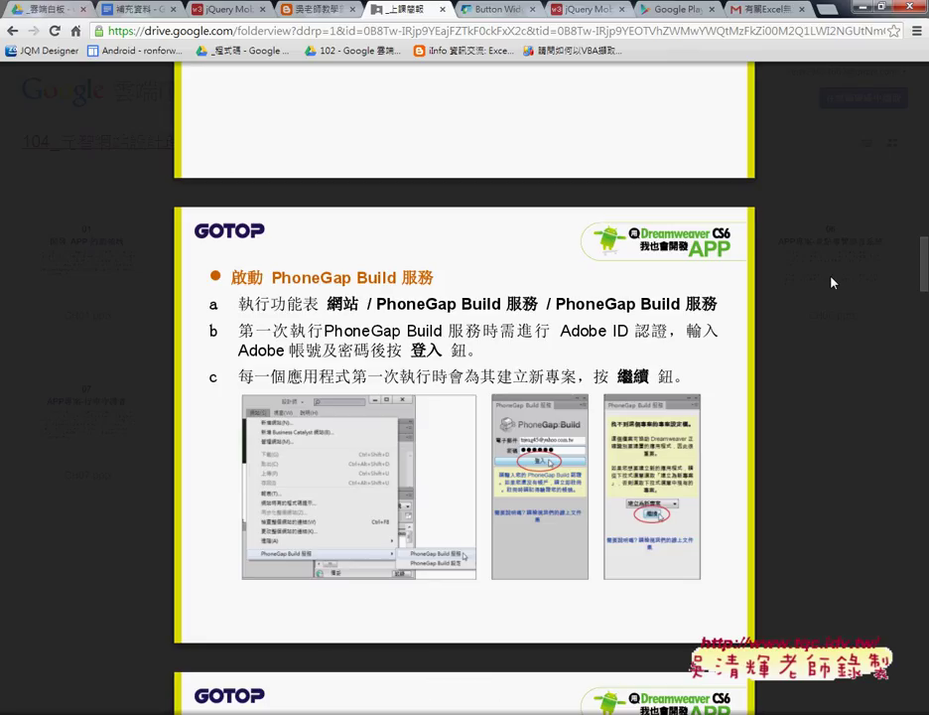
# Step: Select 'PhoneGap Build' in step a of the slide, then open a new Chrome tab
pyautogui.moveTo(376, 304); pyautogui.dragTo(502, 305)
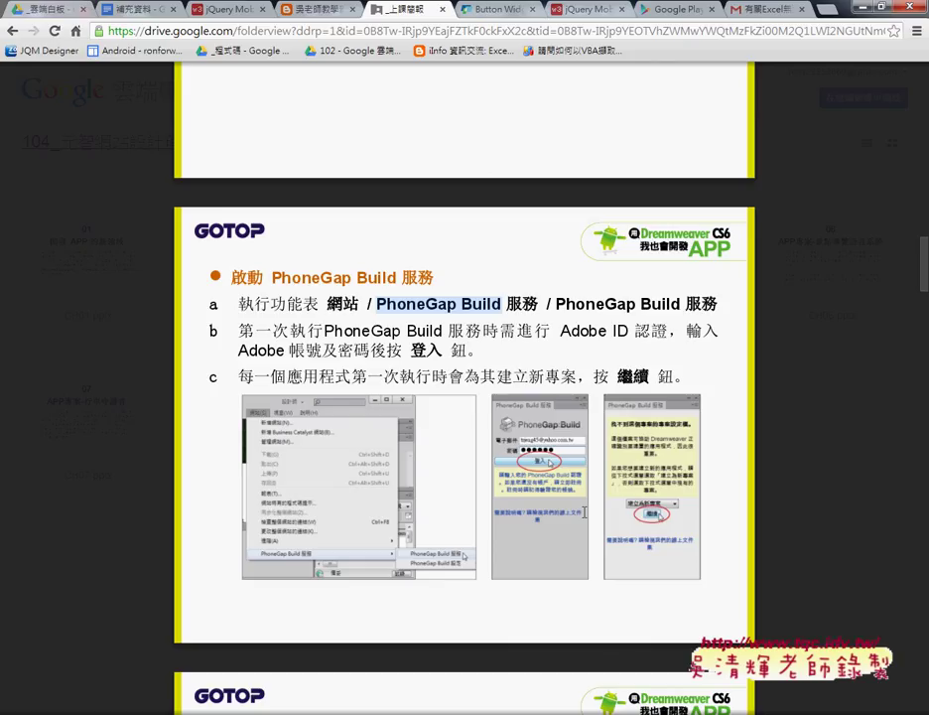
pyautogui.click(826, 10)
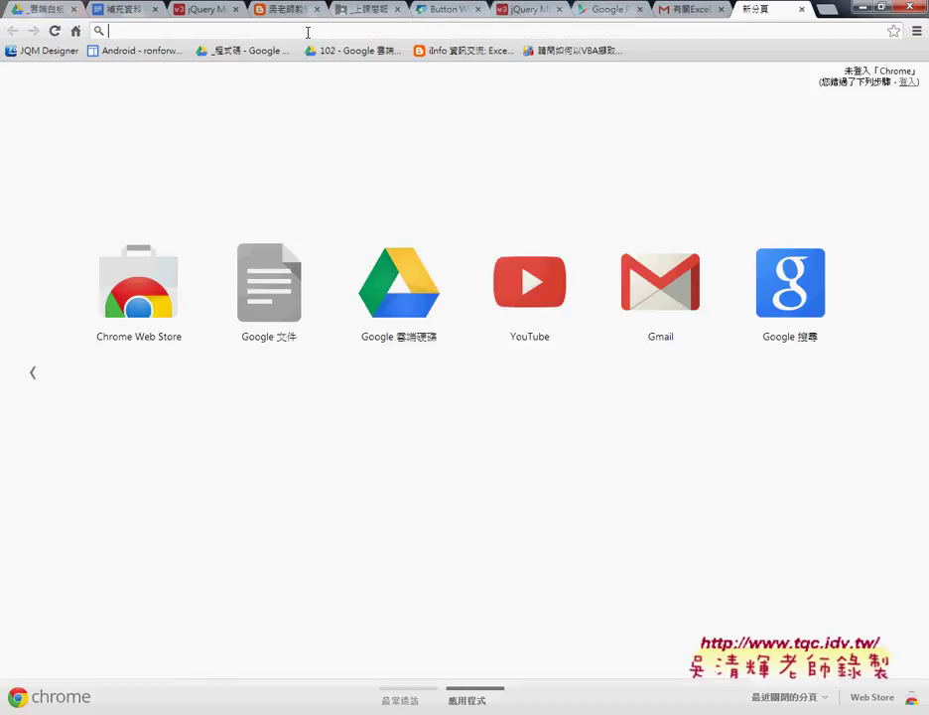
# Step: Load build.phonegap.com in a new tab, correcting the misspelled bulid.phonegap.com address
pyautogui.write('bulid.phonegap.com')
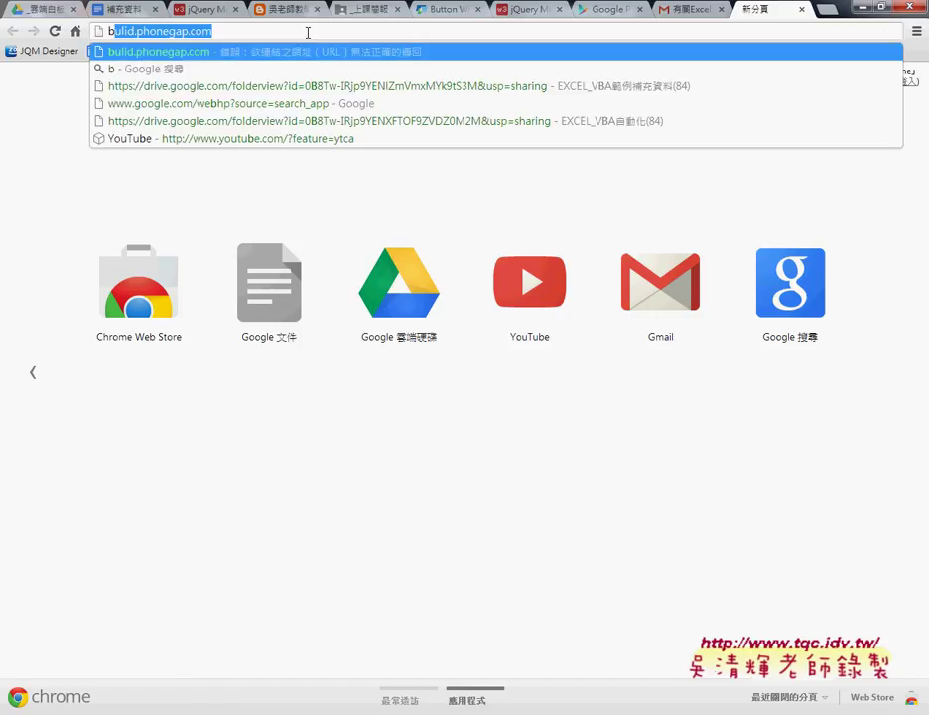
pyautogui.press('End')
pyautogui.press('Return')
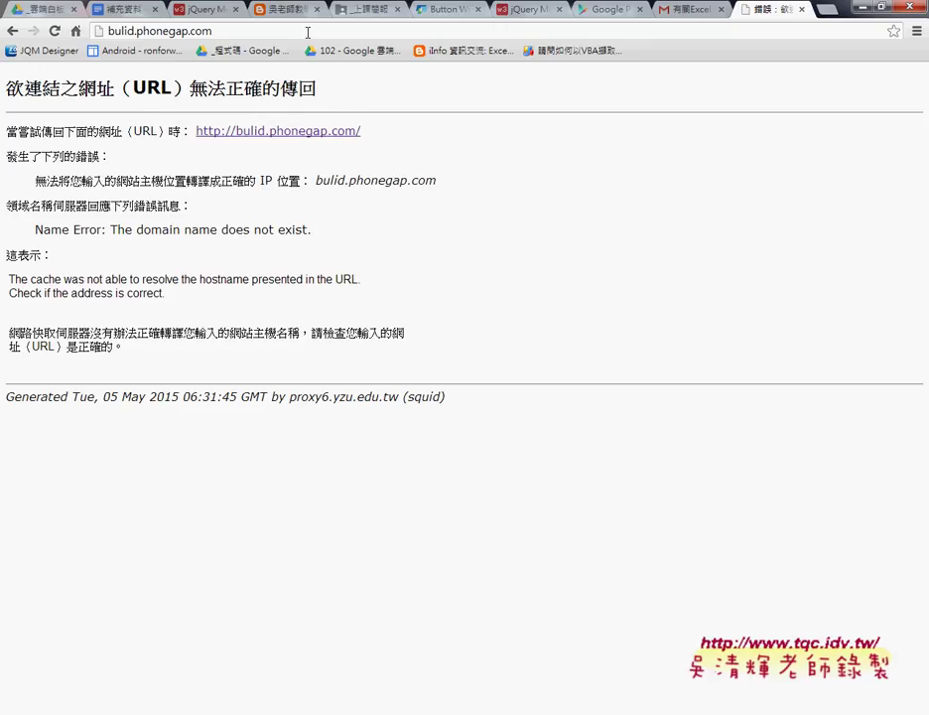
pyautogui.click(288, 139)
pyautogui.click(111, 31)
pyautogui.click(117, 31)
pyautogui.press('Delete')
pyautogui.press('Right')
pyautogui.write('l')
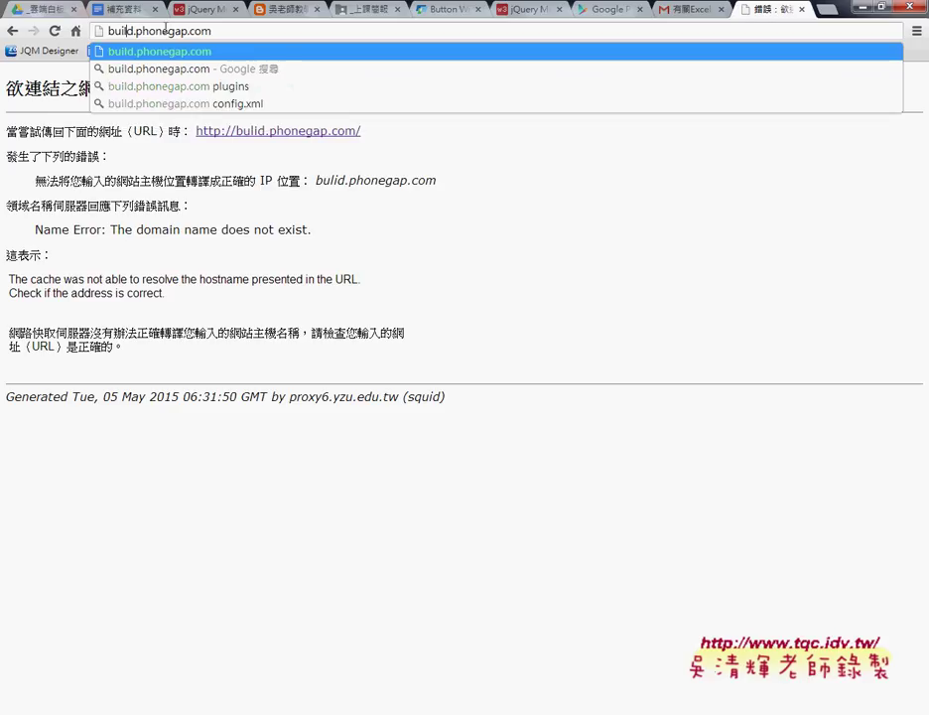
pyautogui.press('Return')
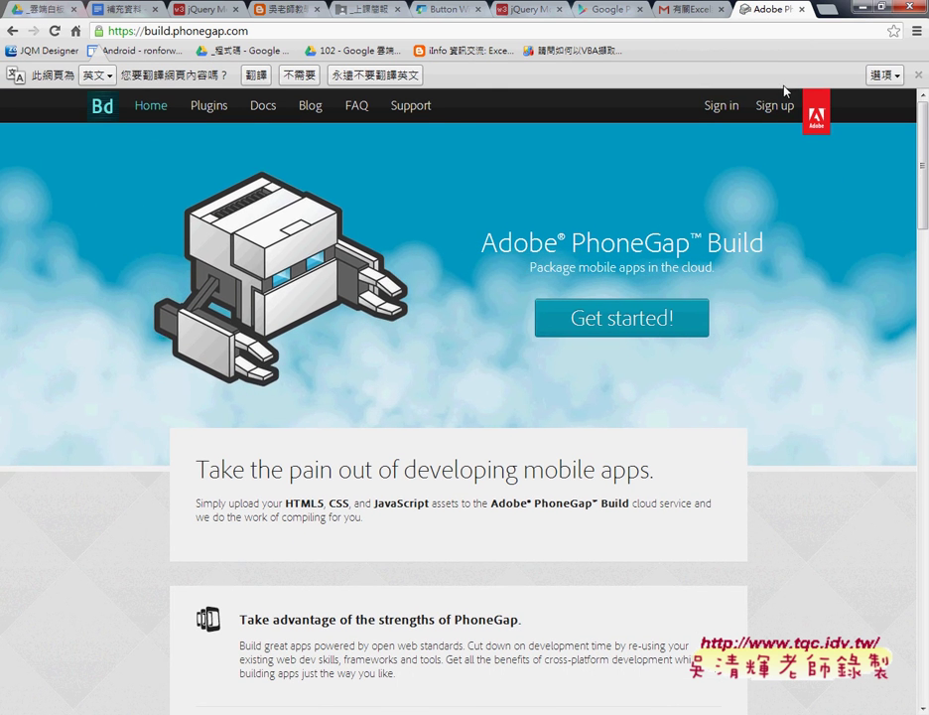
# Step: Highlight the Free Plan's 1 private app limit and pick the completely free plan
pyautogui.click(613, 331)
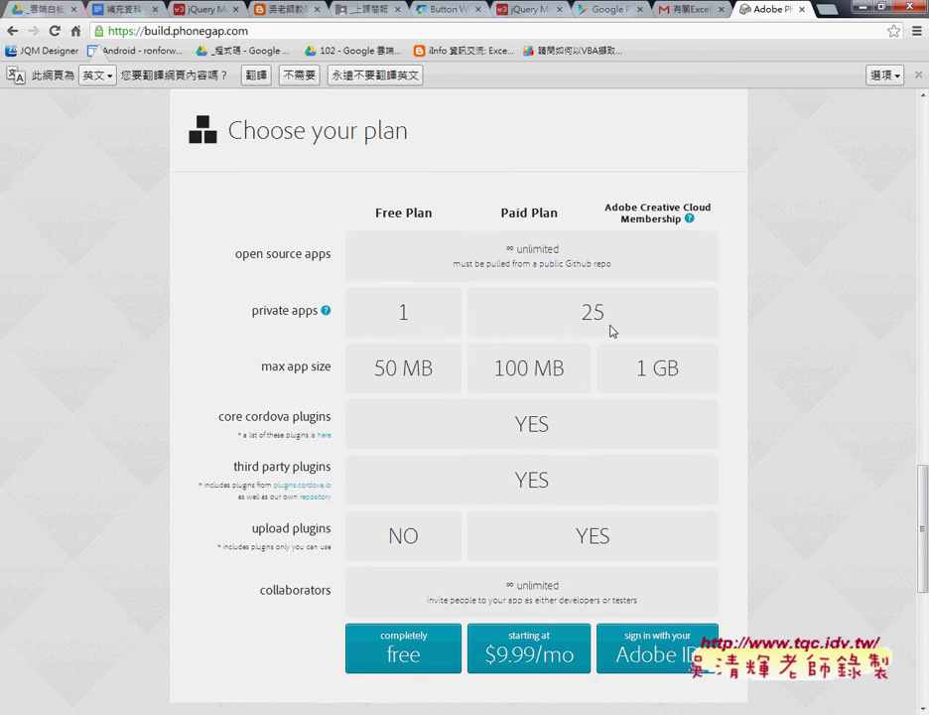
pyautogui.scroll(-2, 612, 332)
pyautogui.scroll(1, 407, 189)
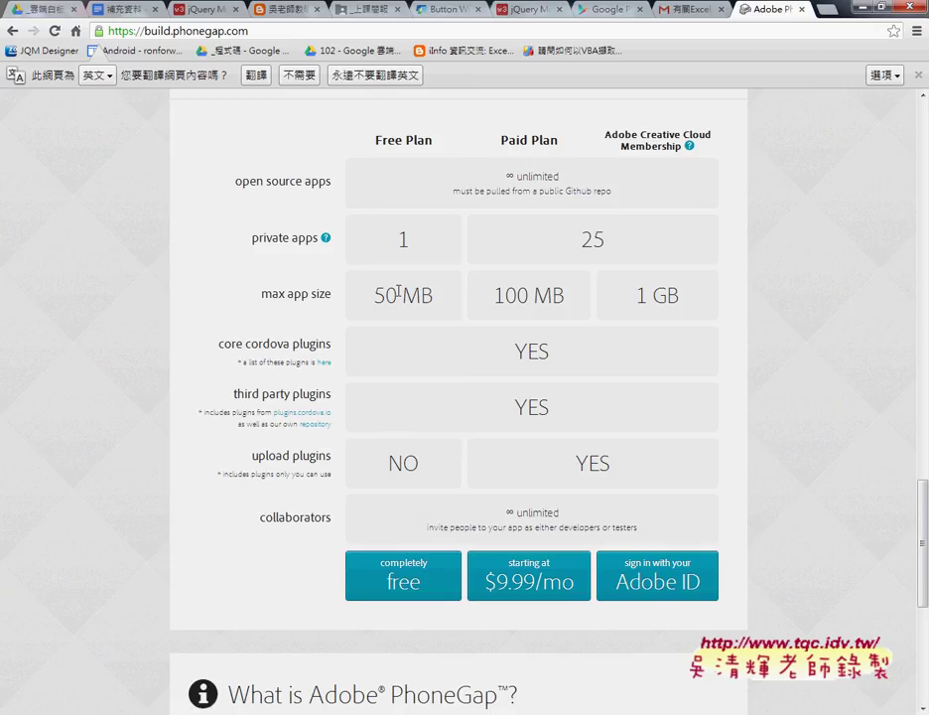
pyautogui.doubleClick(414, 232)
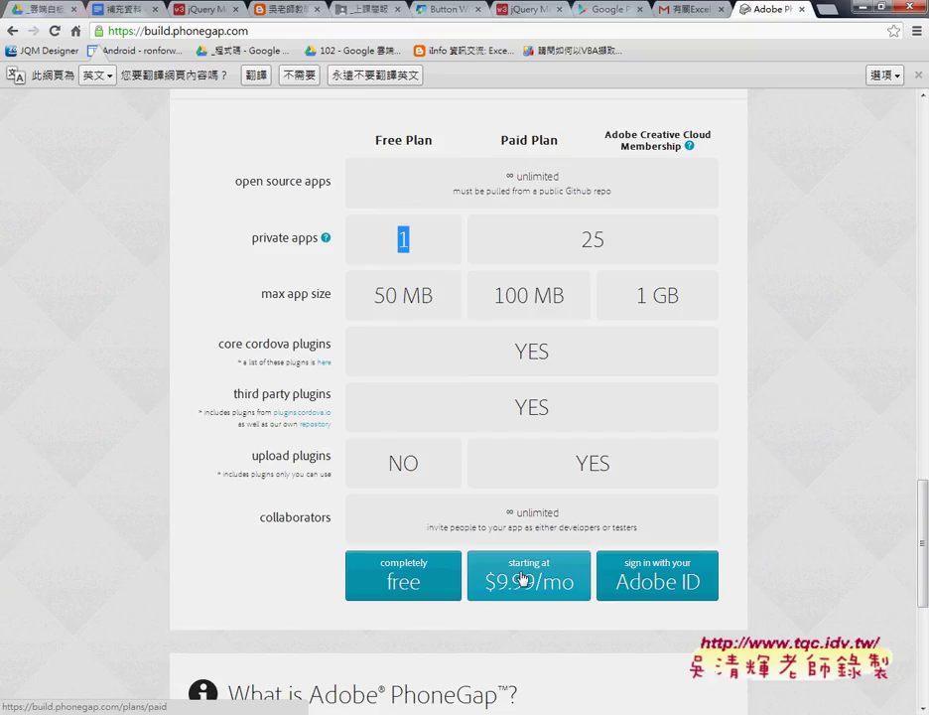
pyautogui.click(409, 583)
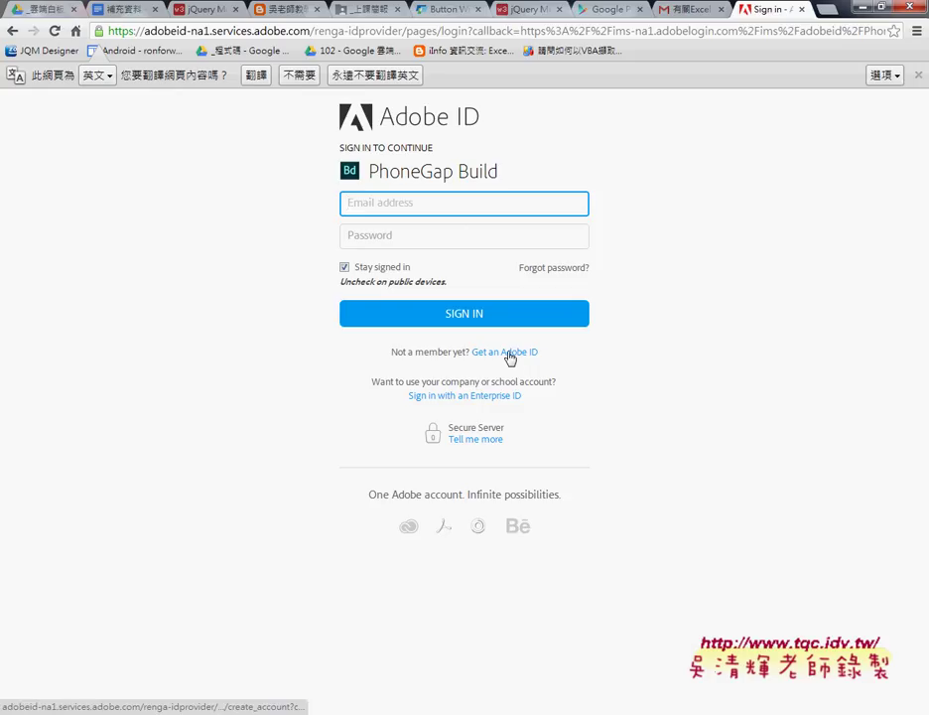
# Step: Circle the Get an Adobe ID option, view the sign-up form, then return to sign-in
pyautogui.click(513, 352)
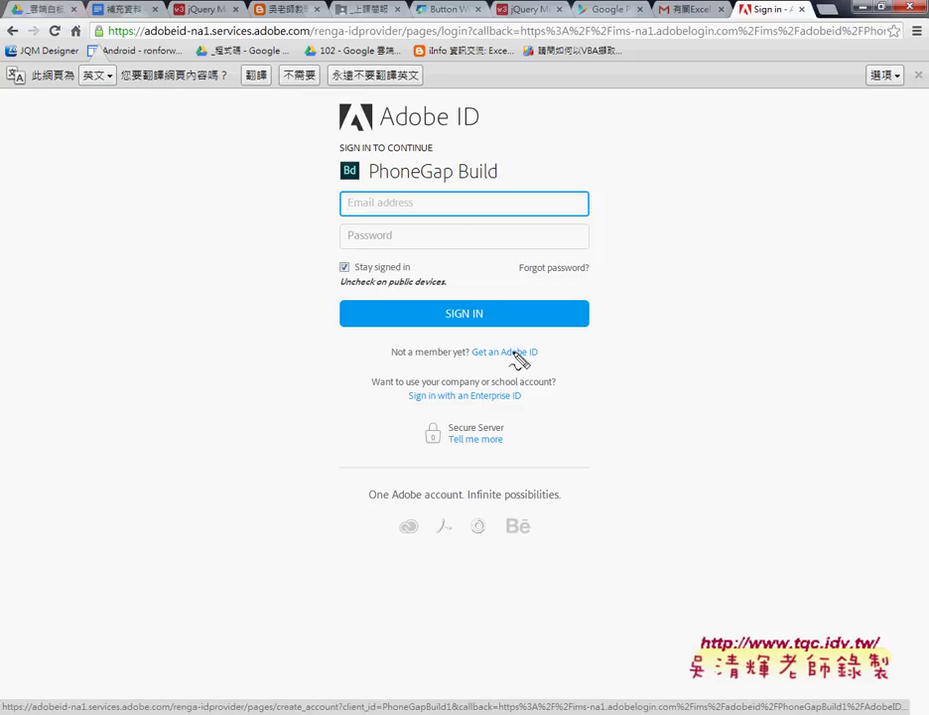
pyautogui.moveTo(526, 367)
pyautogui.mouseDown()
pyautogui.moveTo(505, 338)
pyautogui.moveTo(543, 363)
pyautogui.moveTo(522, 369)
pyautogui.mouseUp()
pyautogui.press('Escape')
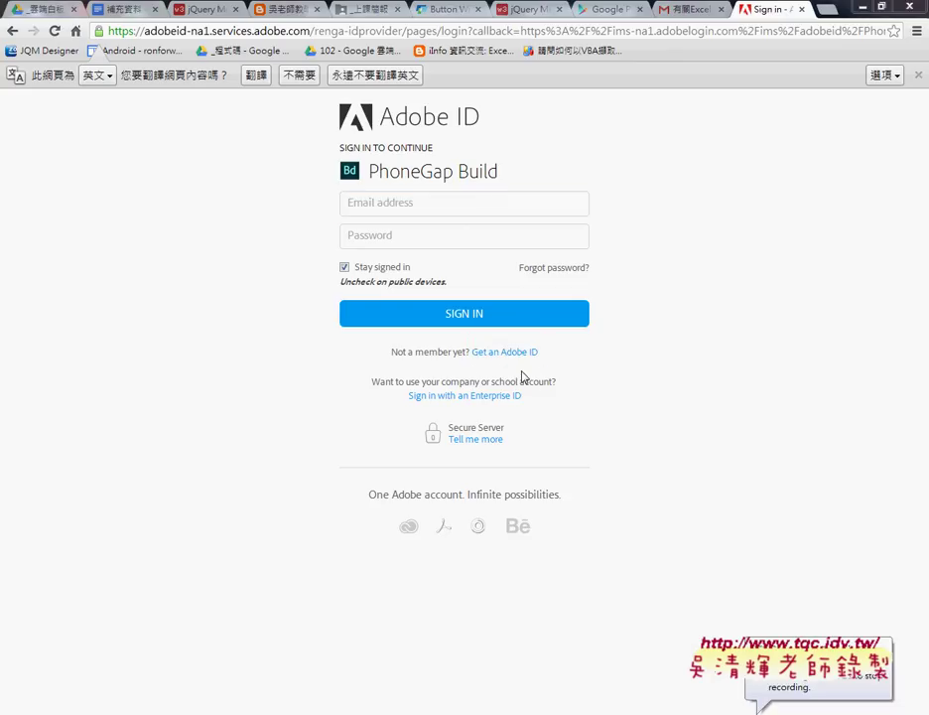
pyautogui.click(516, 354)
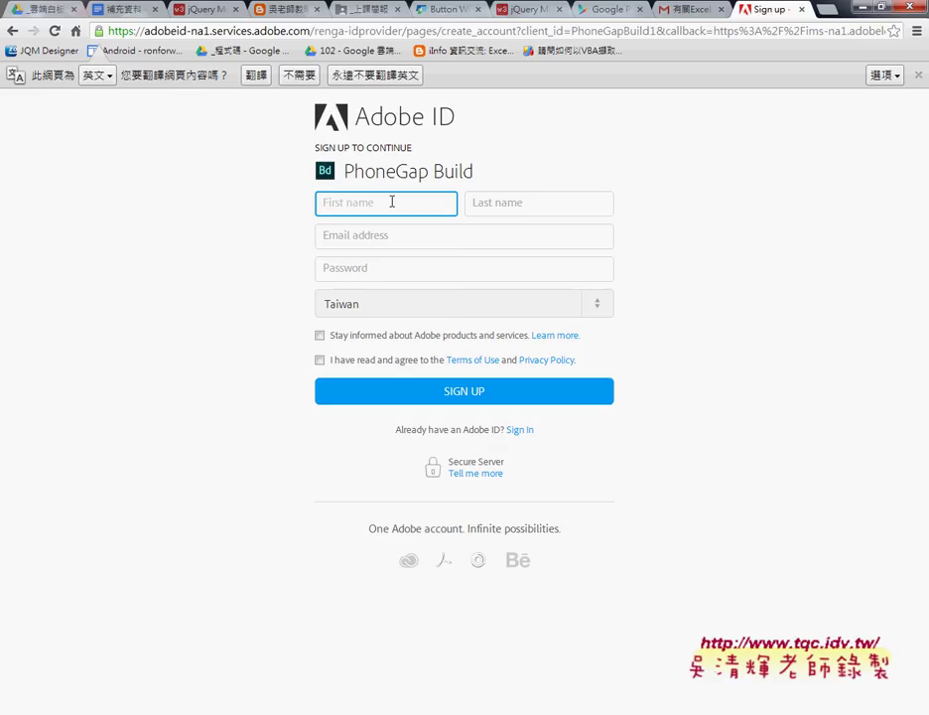
pyautogui.click(12, 31)
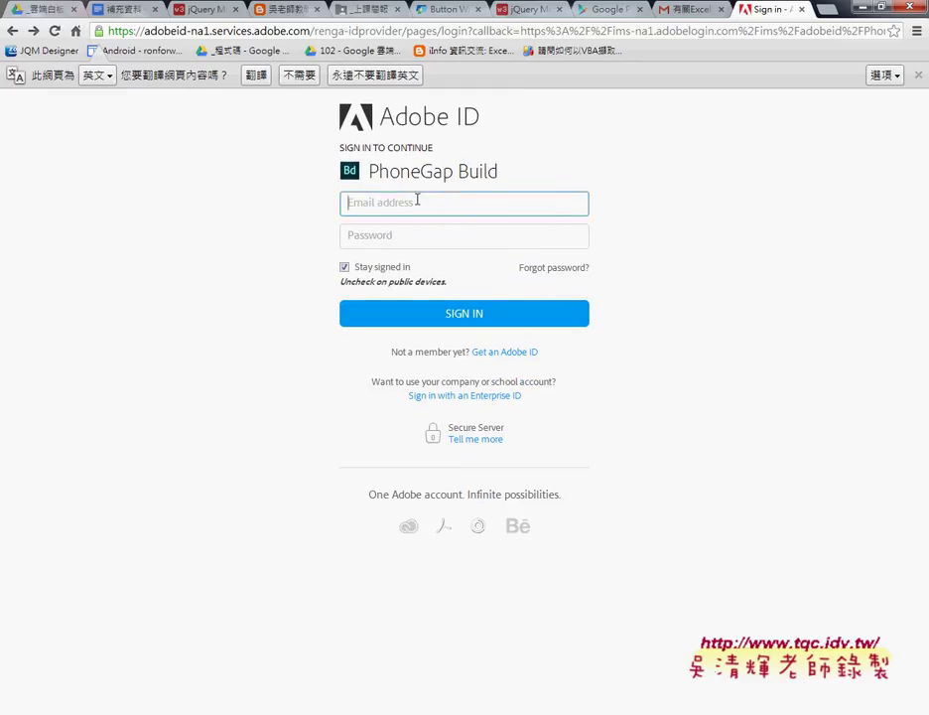
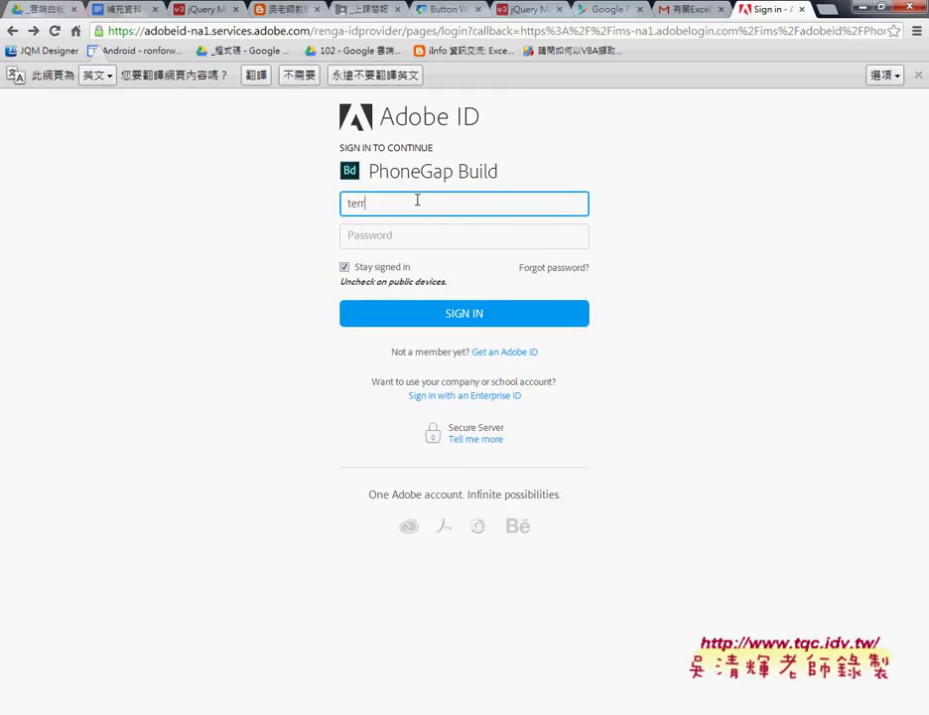
# Step: Sign in with the account e-mail and password, leaving Stay signed in unchecked
pyautogui.press('Tab')
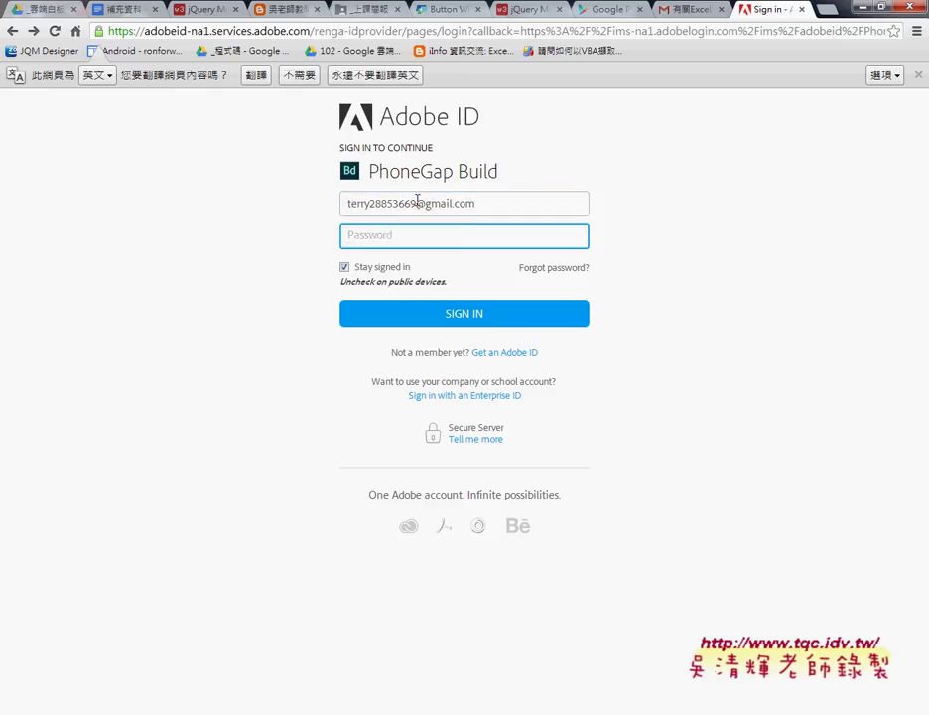
pyautogui.write('********')
pyautogui.click(368, 273)
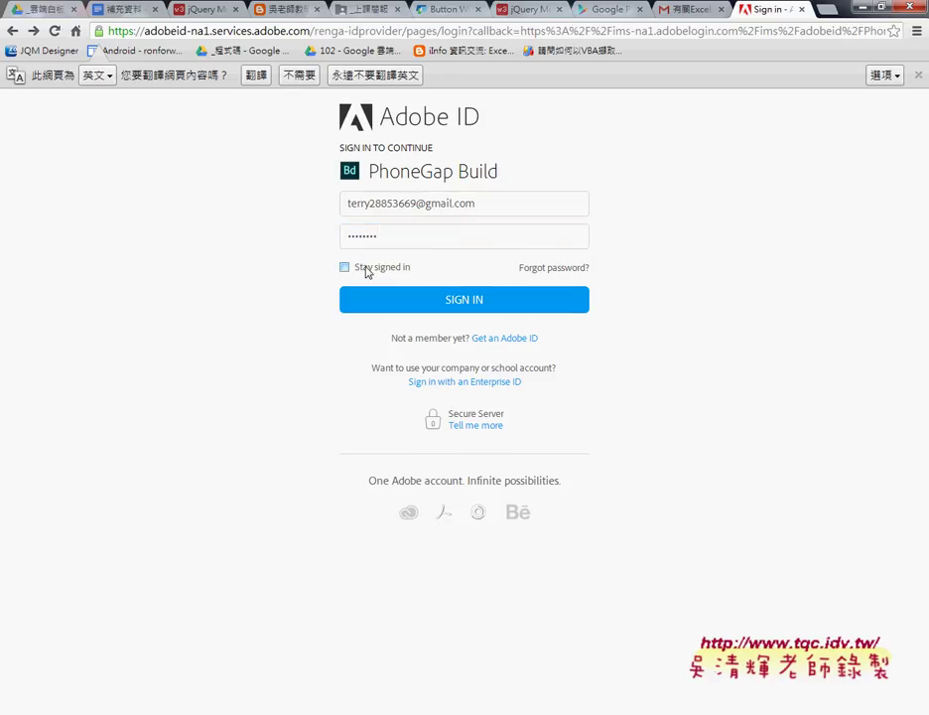
pyautogui.click(430, 305)
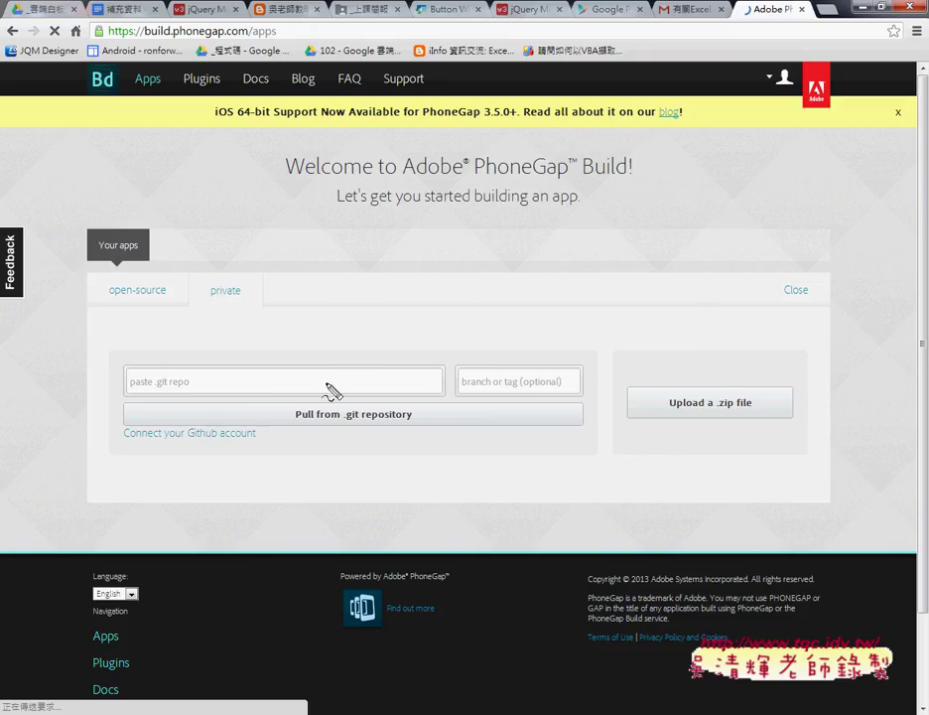
# Step: Circle 'private', draw an arrow to the git repo field, and underline .zip
pyautogui.moveTo(234, 317)
pyautogui.mouseDown()
pyautogui.moveTo(205, 302)
pyautogui.moveTo(278, 299)
pyautogui.mouseUp()
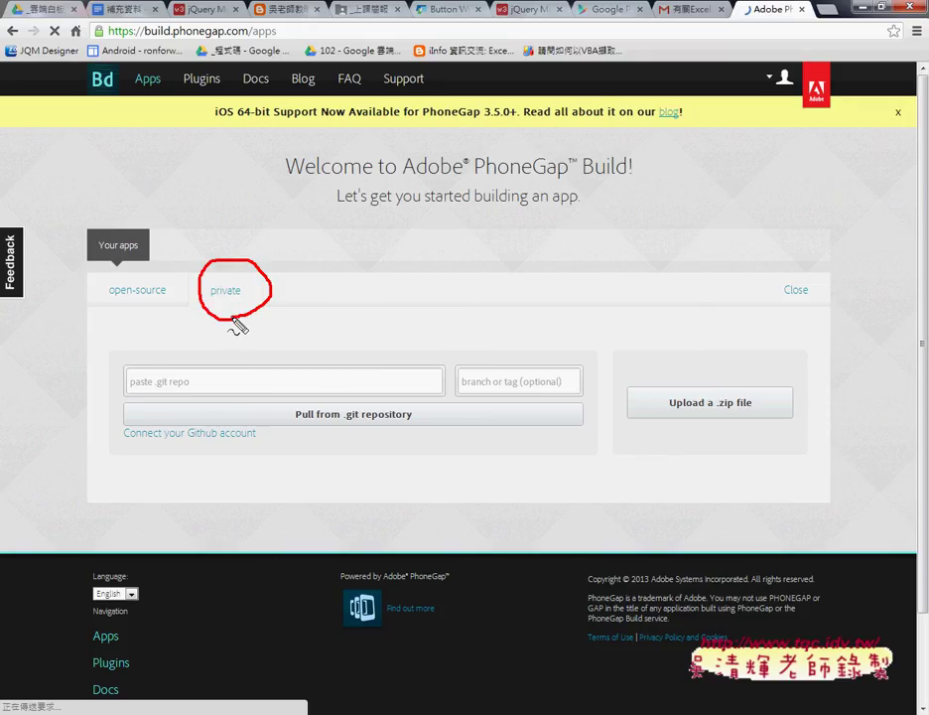
pyautogui.moveTo(198, 307)
pyautogui.mouseDown()
pyautogui.moveTo(127, 380)
pyautogui.moveTo(158, 389)
pyautogui.mouseUp()
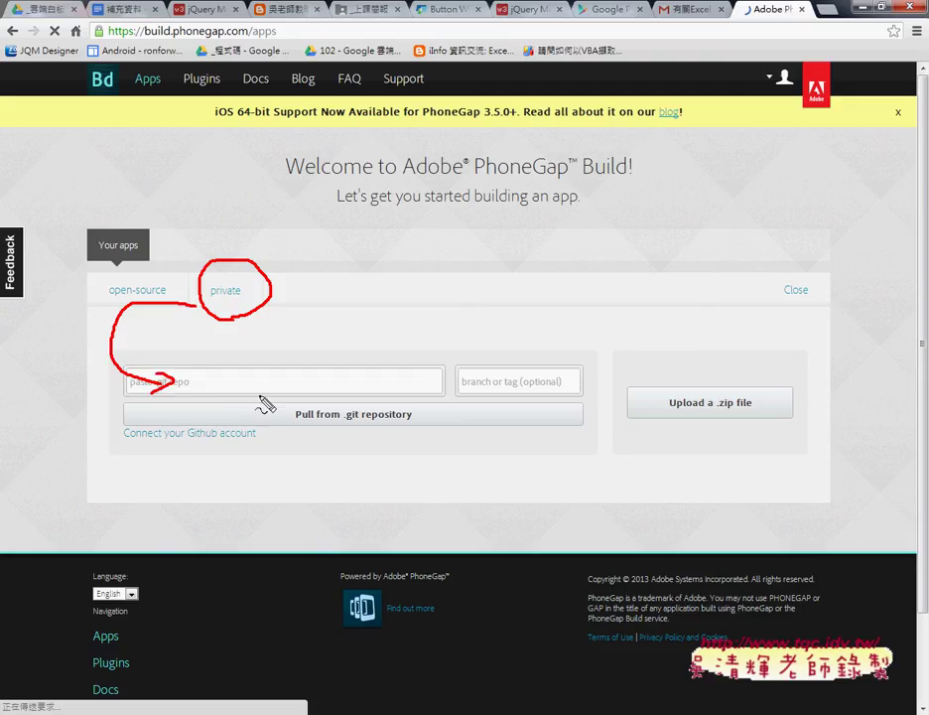
pyautogui.moveTo(265, 406)
pyautogui.mouseDown()
pyautogui.moveTo(295, 375)
pyautogui.moveTo(276, 408)
pyautogui.moveTo(262, 405)
pyautogui.mouseUp()
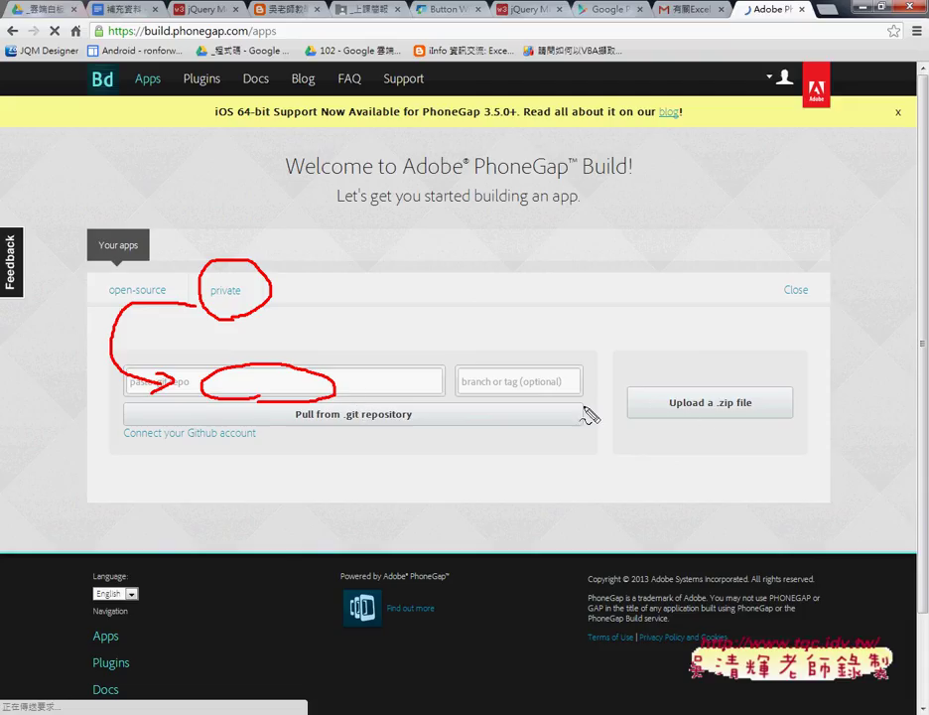
pyautogui.moveTo(715, 409)
pyautogui.mouseDown()
pyautogui.moveTo(736, 410)
pyautogui.moveTo(718, 394)
pyautogui.moveTo(627, 369)
pyautogui.moveTo(596, 375)
pyautogui.mouseUp()
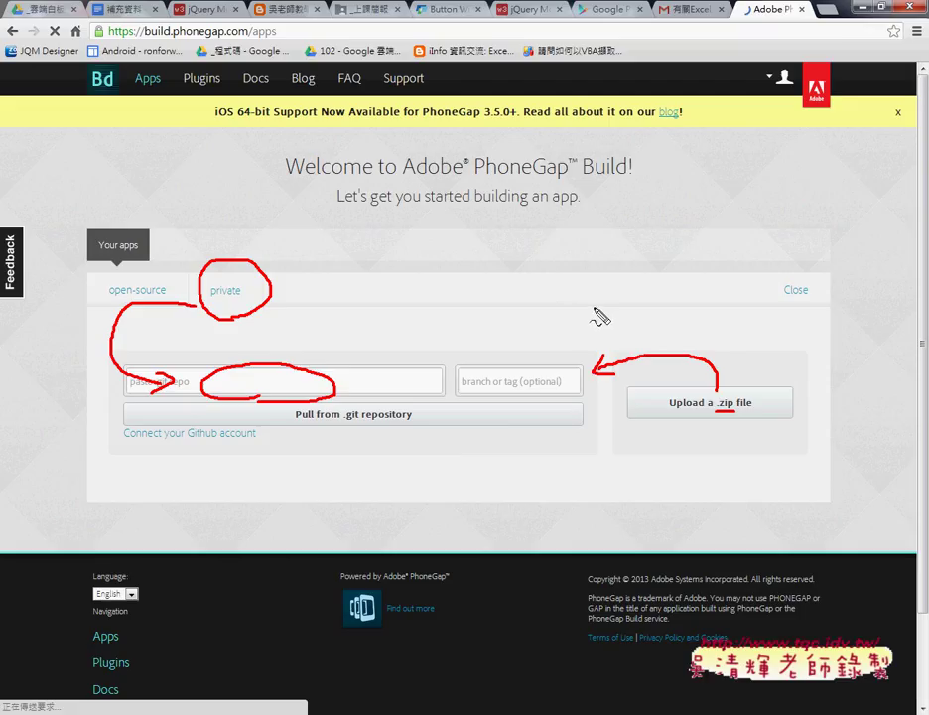
# Step: Write APK and .iPa notes with an arrow, then clear all pen annotations
pyautogui.moveTo(608, 318)
pyautogui.mouseDown()
pyautogui.moveTo(624, 285)
pyautogui.moveTo(617, 314)
pyautogui.moveTo(650, 281)
pyautogui.moveTo(652, 297)
pyautogui.moveTo(679, 316)
pyautogui.moveTo(682, 300)
pyautogui.mouseUp()
pyautogui.moveTo(685, 297); pyautogui.dragTo(706, 315)
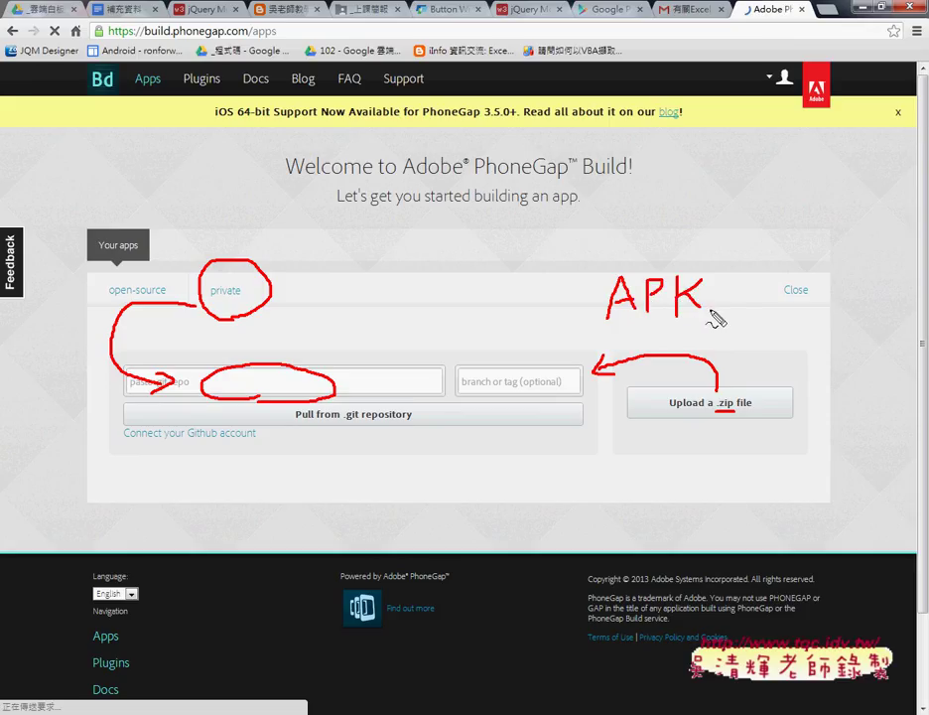
pyautogui.moveTo(607, 326); pyautogui.dragTo(713, 325)
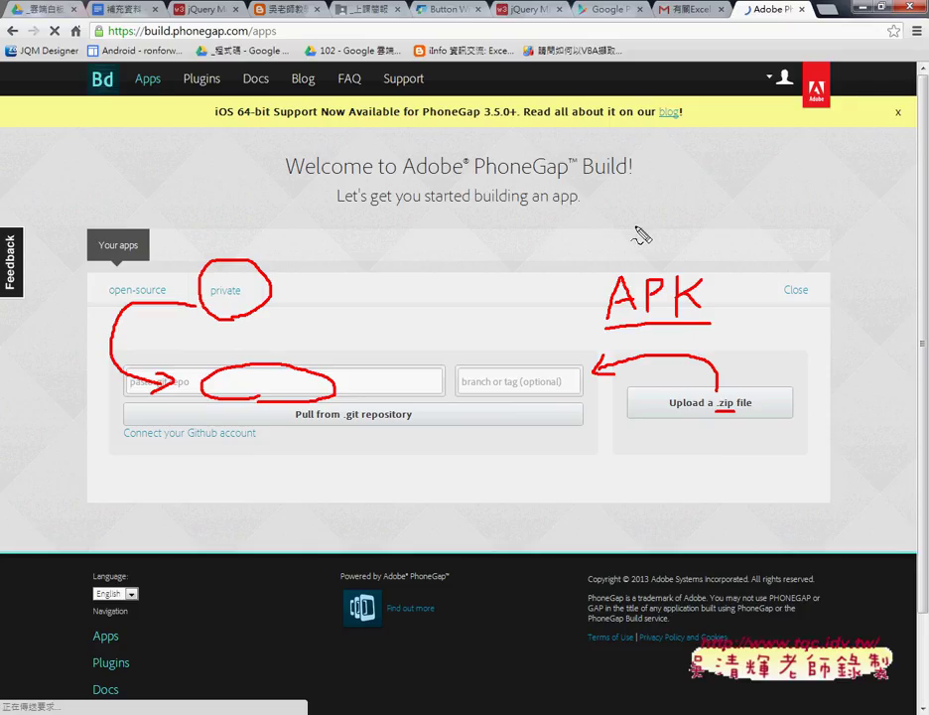
pyautogui.moveTo(628, 229)
pyautogui.mouseDown()
pyautogui.moveTo(628, 245)
pyautogui.moveTo(652, 198)
pyautogui.moveTo(656, 225)
pyautogui.moveTo(697, 257)
pyautogui.moveTo(643, 208)
pyautogui.moveTo(709, 242)
pyautogui.moveTo(685, 266)
pyautogui.mouseUp()
pyautogui.click(600, 246)
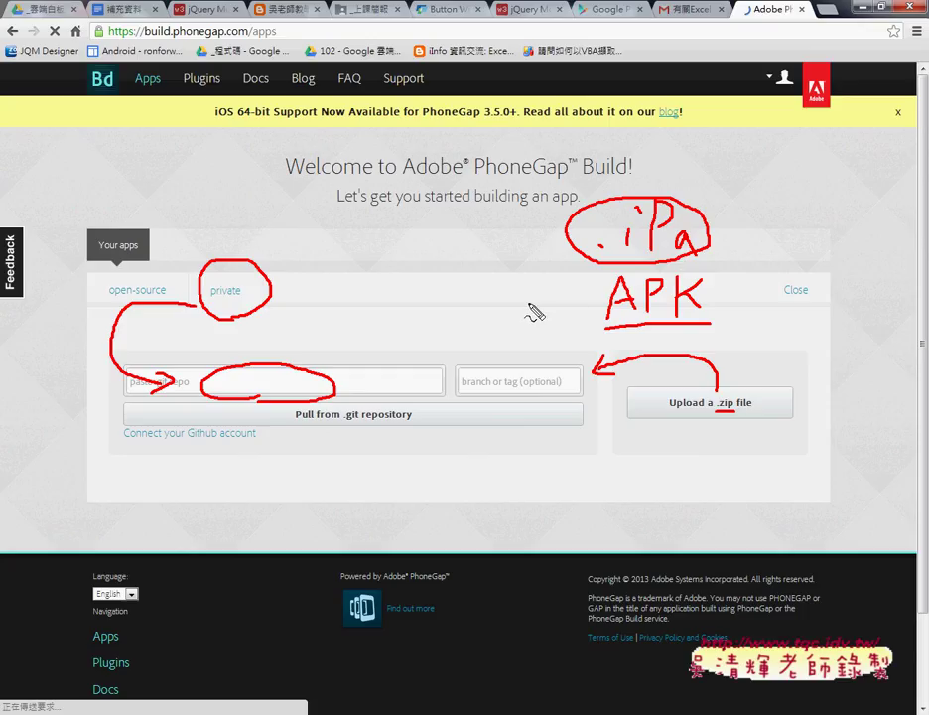
pyautogui.moveTo(517, 298)
pyautogui.mouseDown()
pyautogui.moveTo(582, 305)
pyautogui.moveTo(565, 317)
pyautogui.mouseUp()
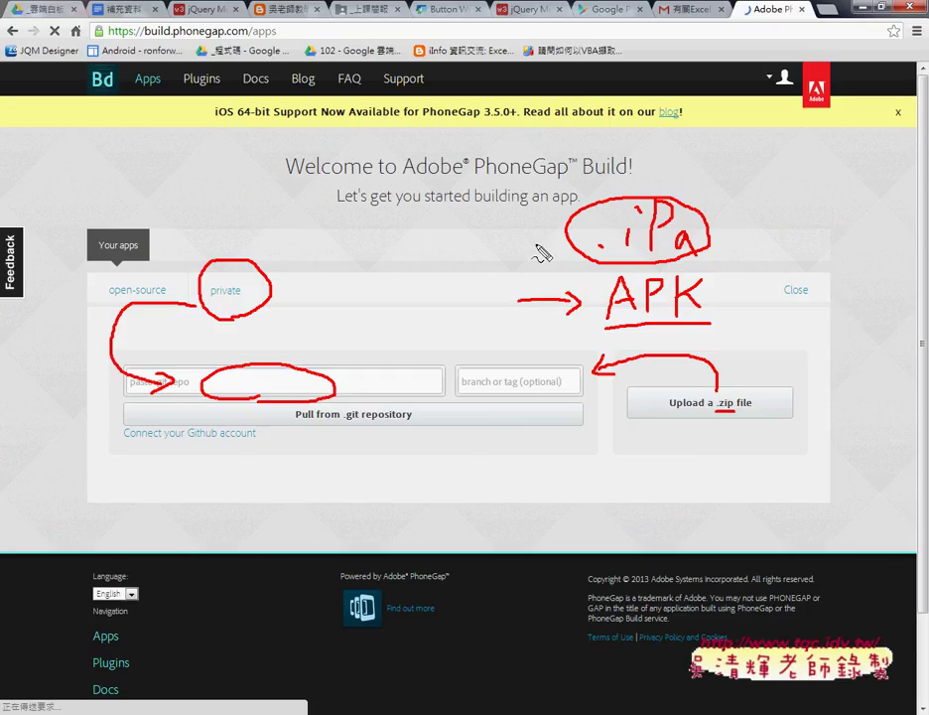
pyautogui.press('Escape')
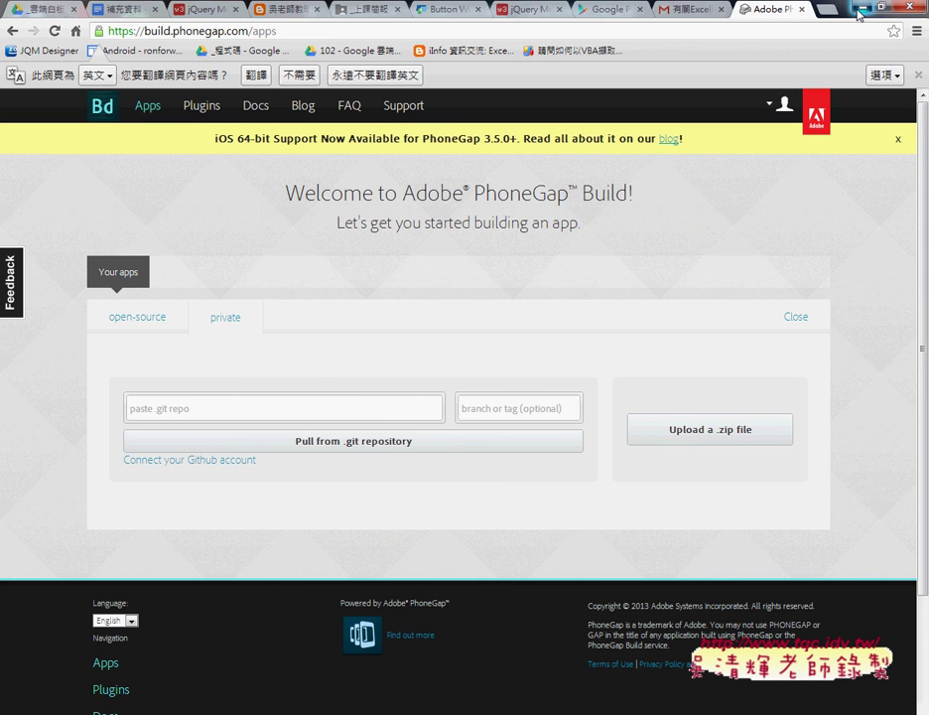
# Step: Close the Google Drive slide preview to return to the folder listing
pyautogui.click(860, 10)
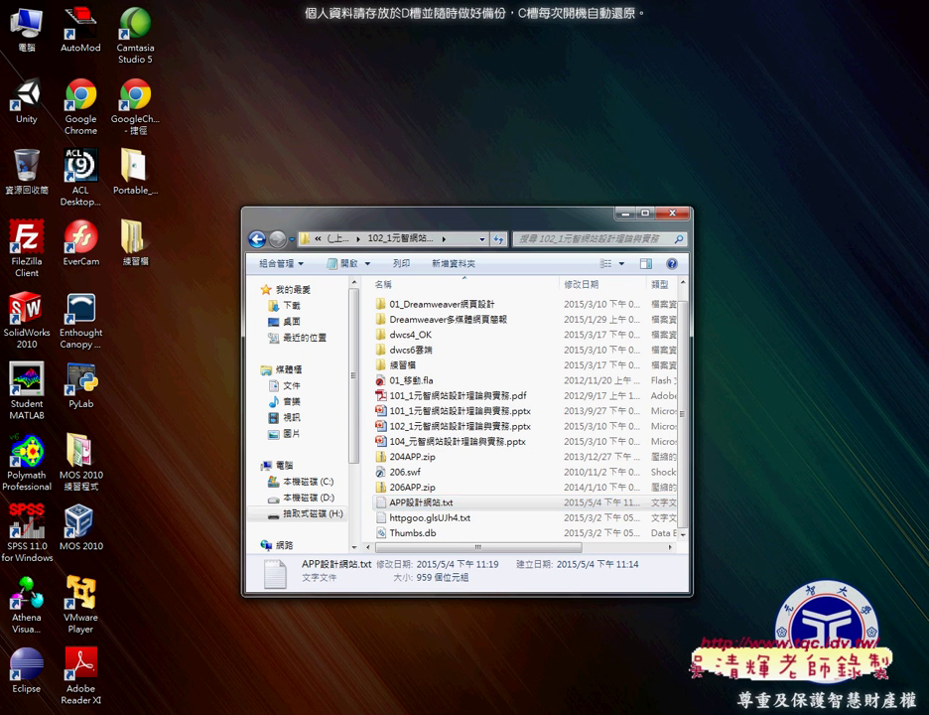
pyautogui.click(328, 710)
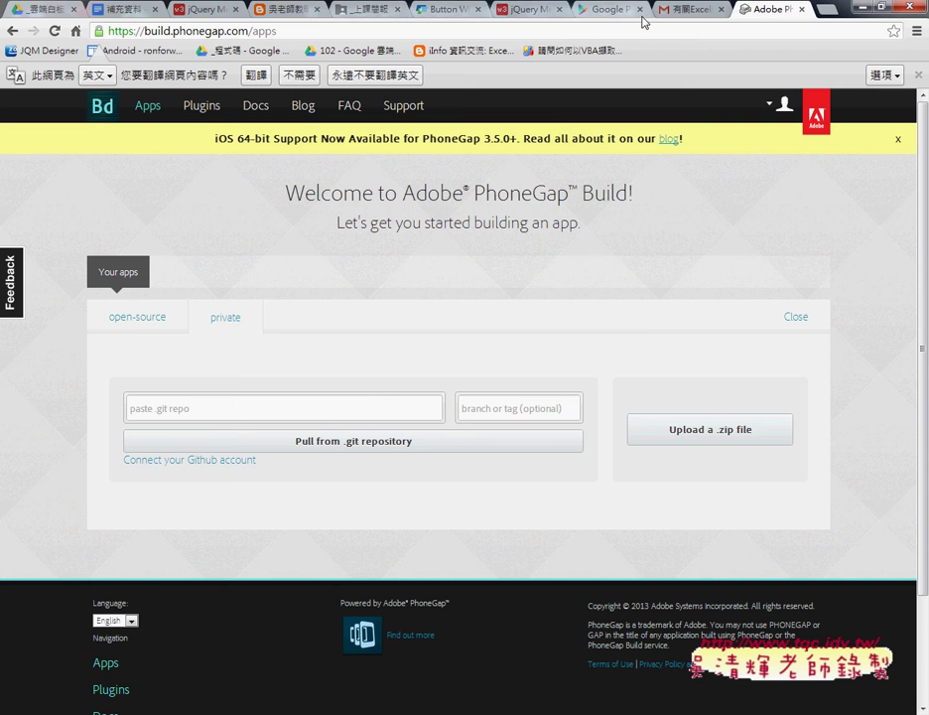
pyautogui.click(362, 9)
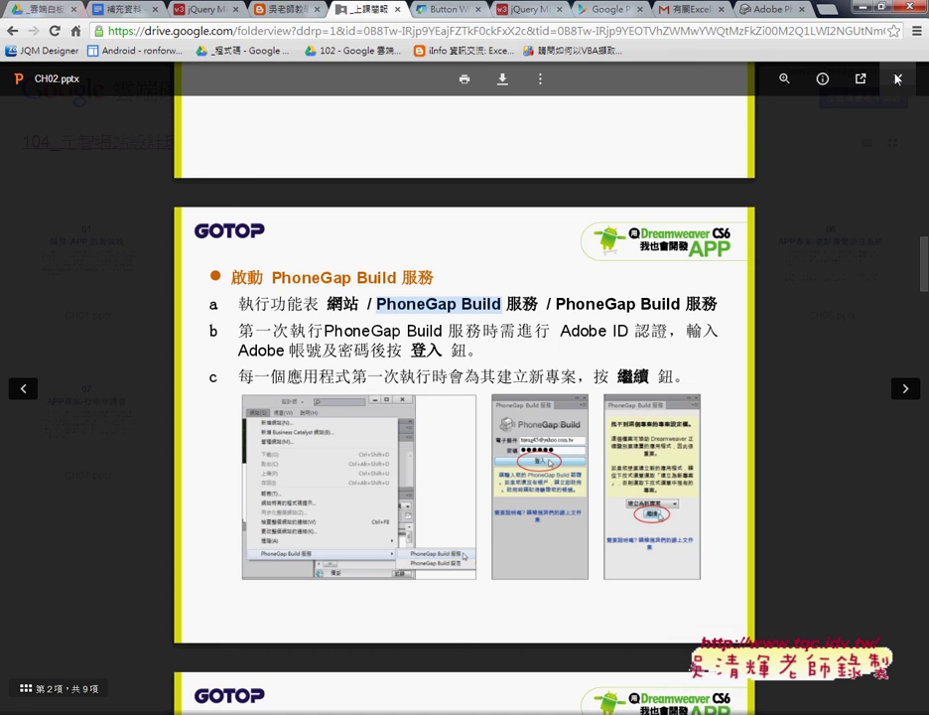
pyautogui.click(25, 56)
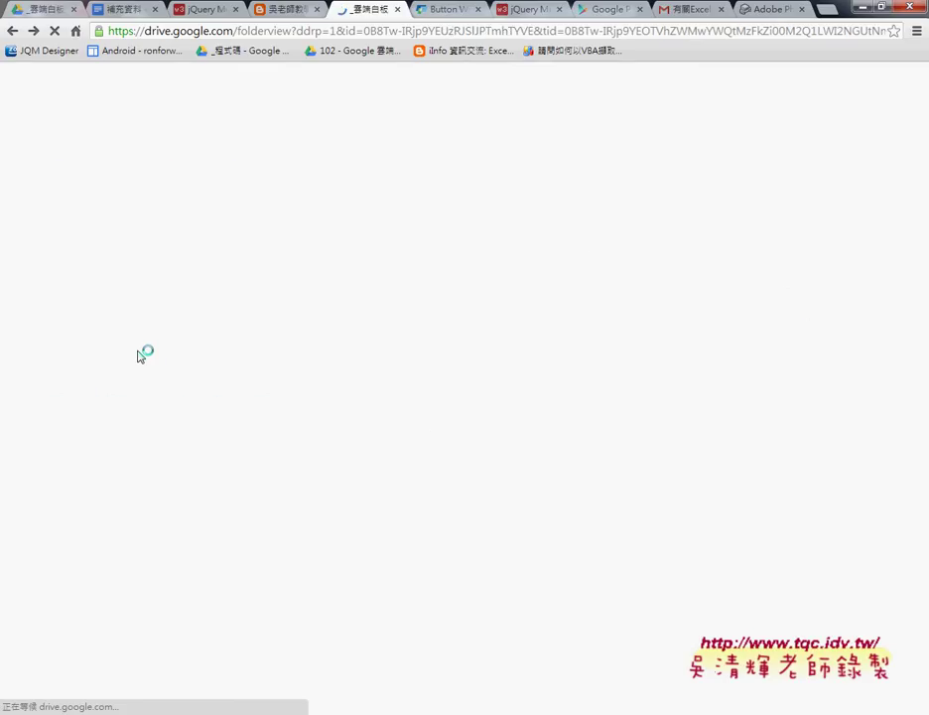
# Step: Open 01_102APP完成畫面, preview its first screenshot, then open the 練習櫃 practice folder
pyautogui.click(230, 314)
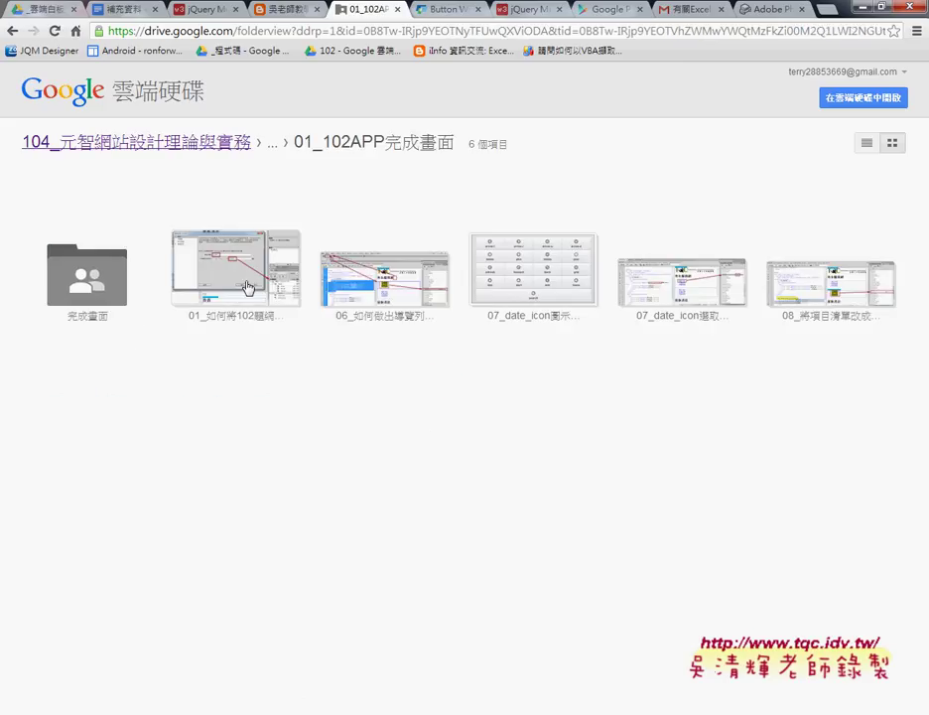
pyautogui.doubleClick(241, 279)
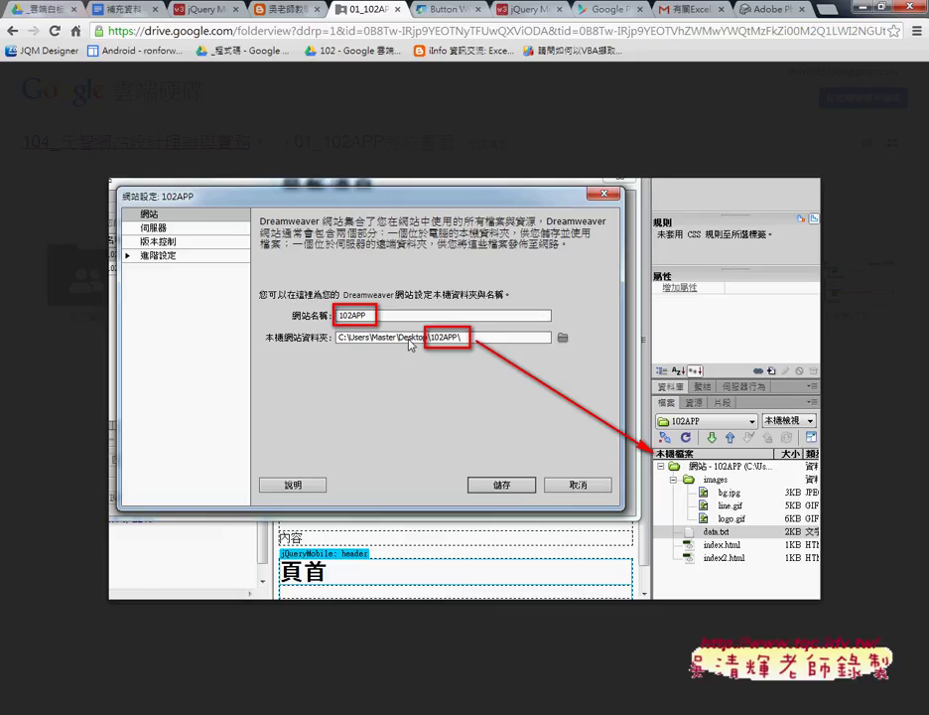
pyautogui.press('Escape')
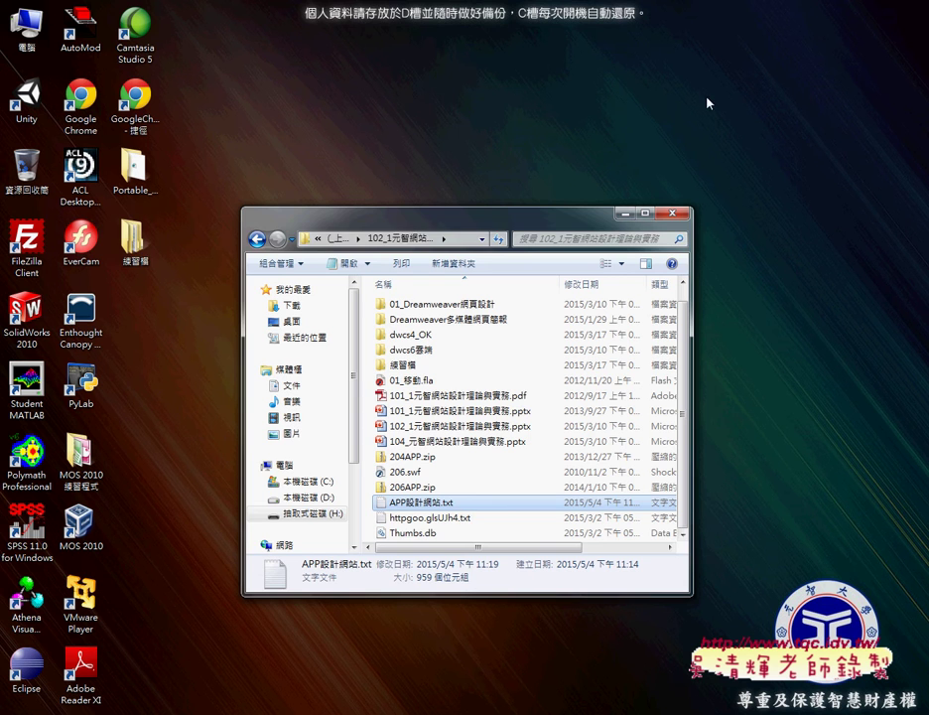
pyautogui.doubleClick(132, 239)
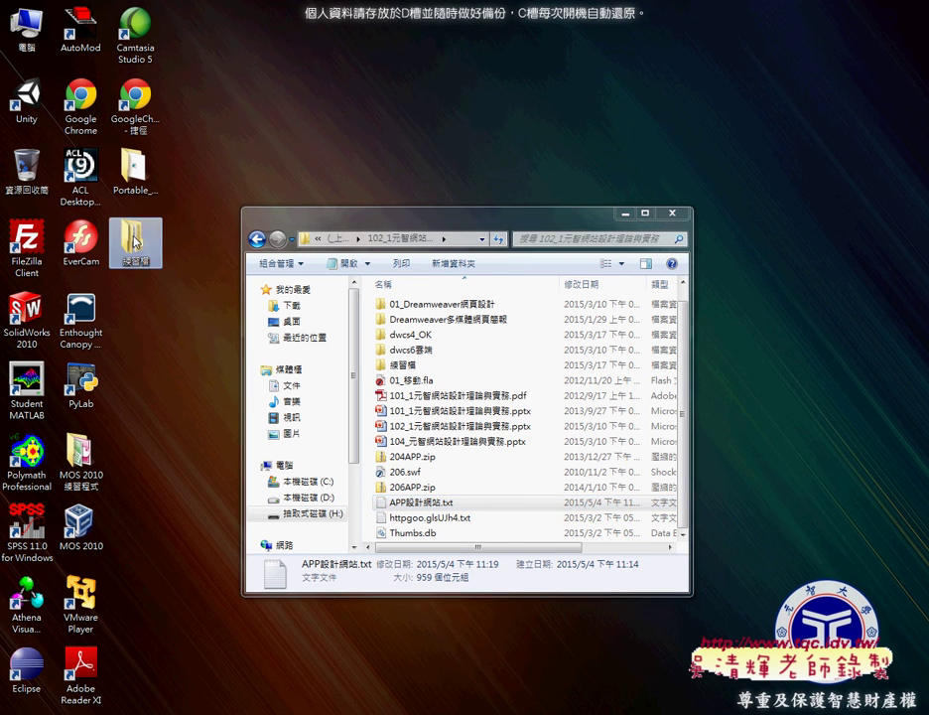
# Step: Copy folder 102 onto the desktop and rename the copy 102APP
pyautogui.moveTo(355, 238); pyautogui.dragTo(374, 115)
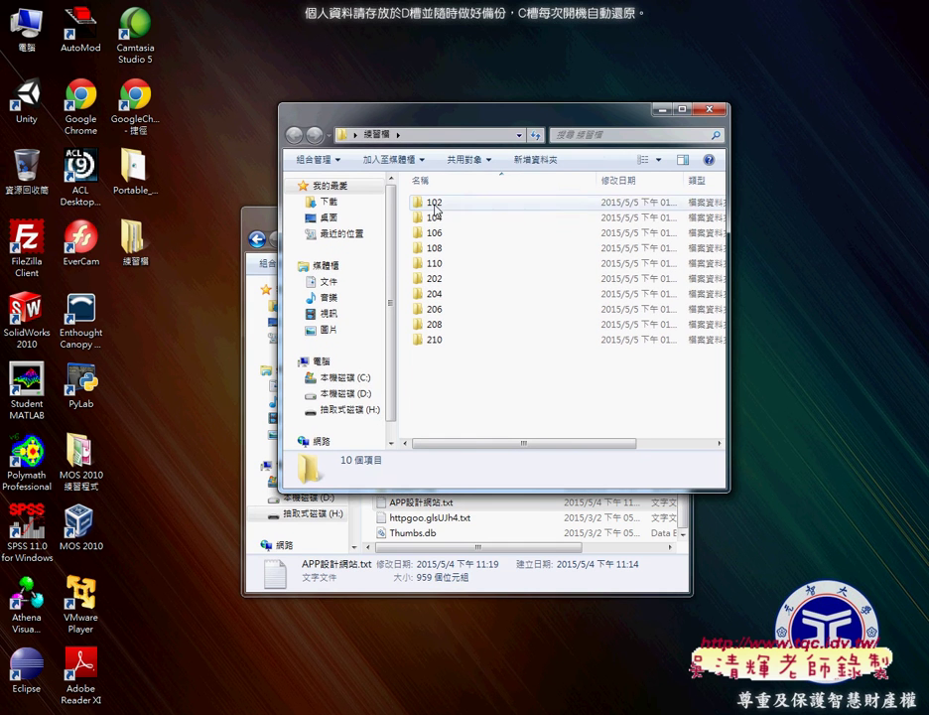
pyautogui.click(431, 202)
pyautogui.moveTo(431, 201); pyautogui.dragTo(180, 338)
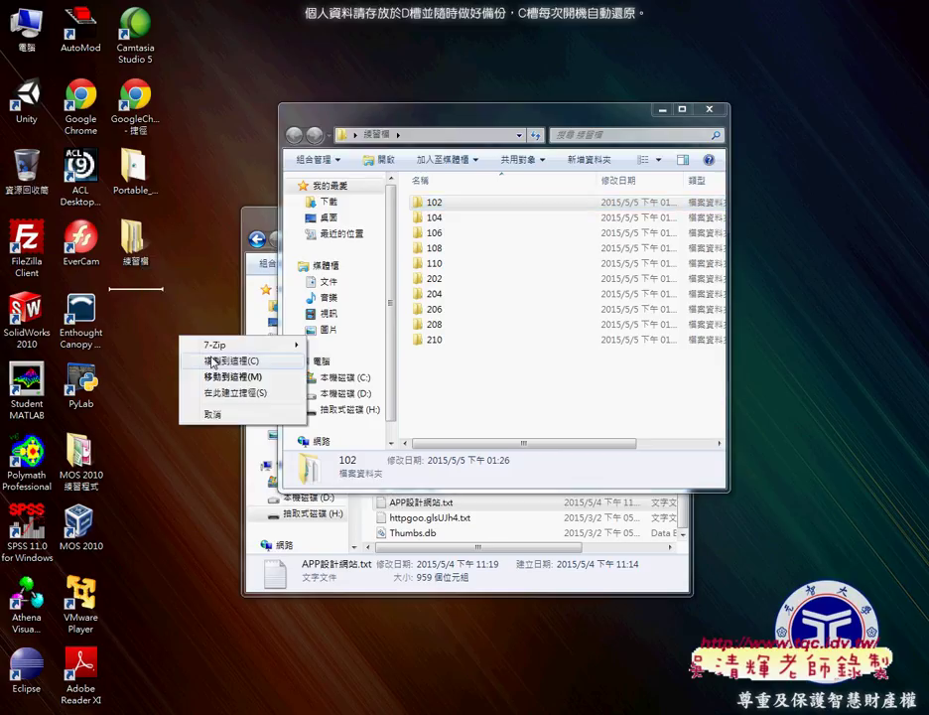
pyautogui.click(216, 365)
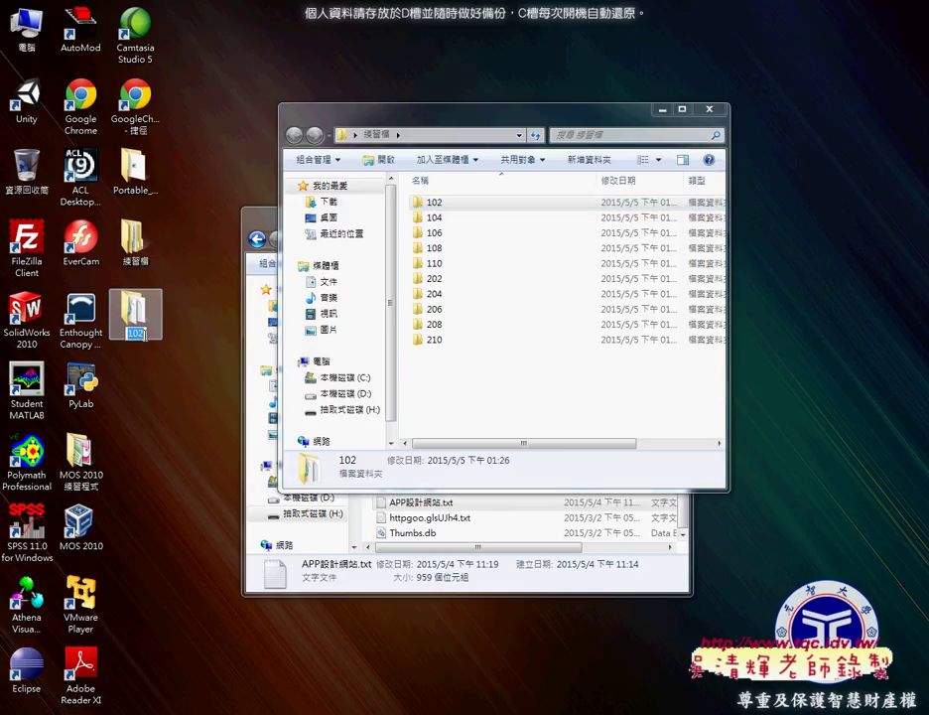
pyautogui.click(193, 350)
pyautogui.write('APP')
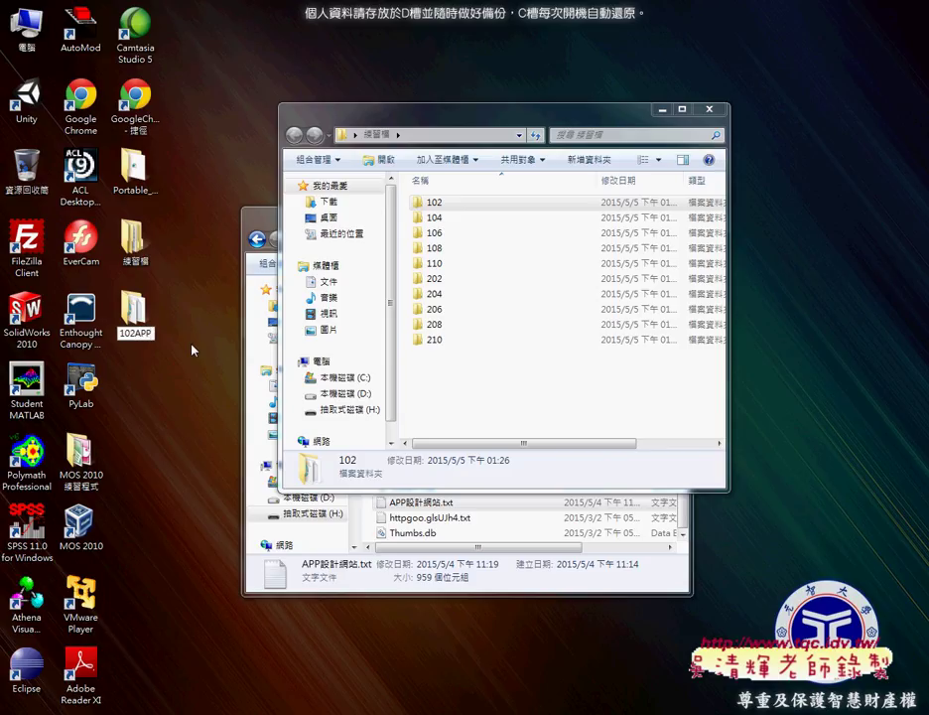
pyautogui.press('Return')
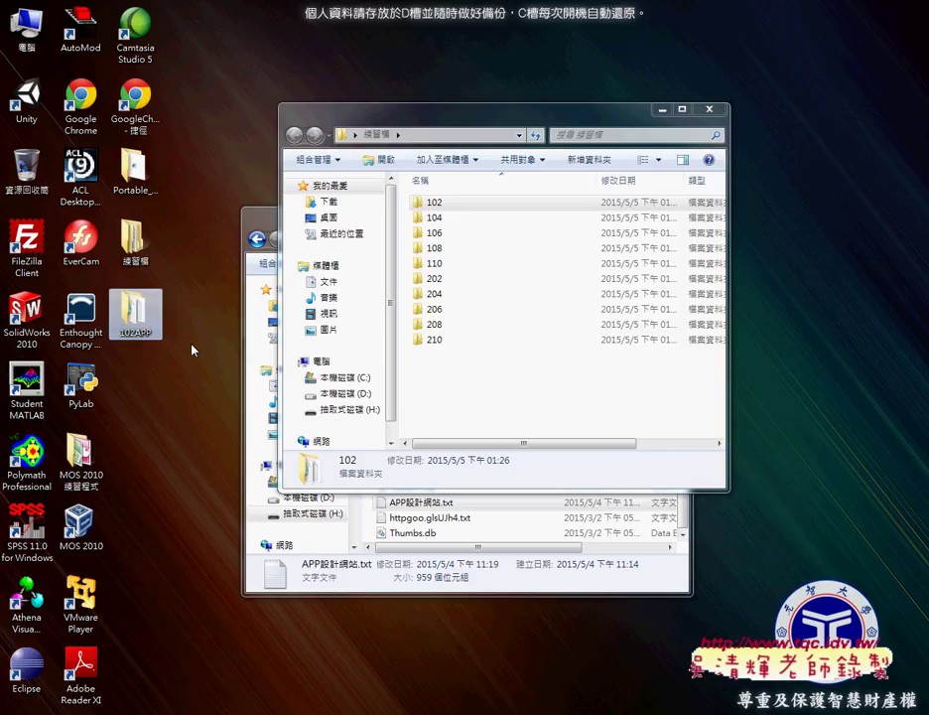
# Step: Delete Default.htm from the 102APP folder
pyautogui.doubleClick(143, 327)
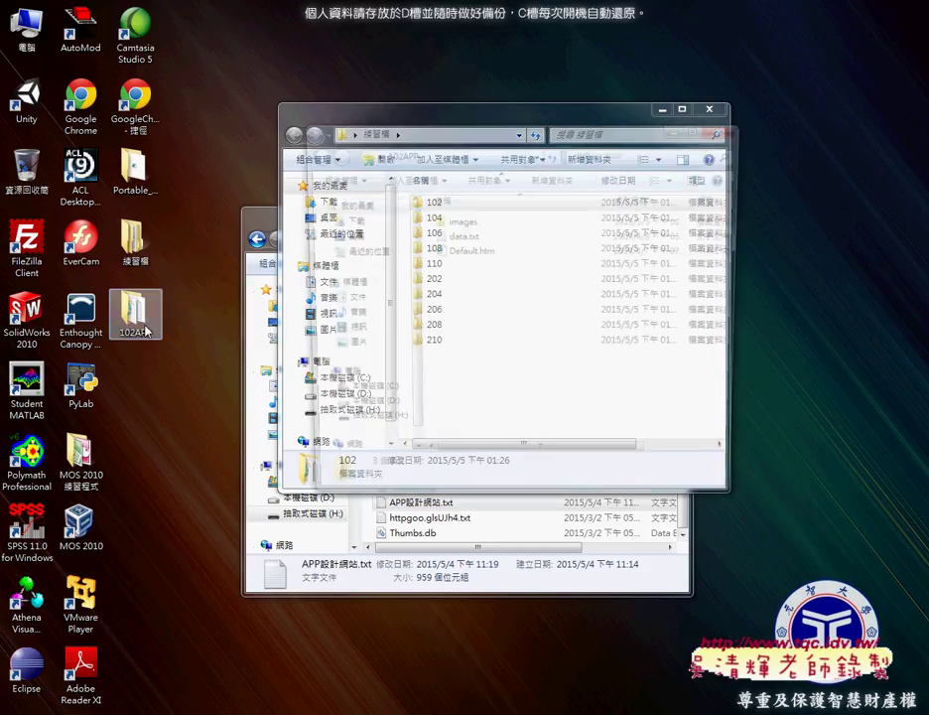
pyautogui.click(489, 254)
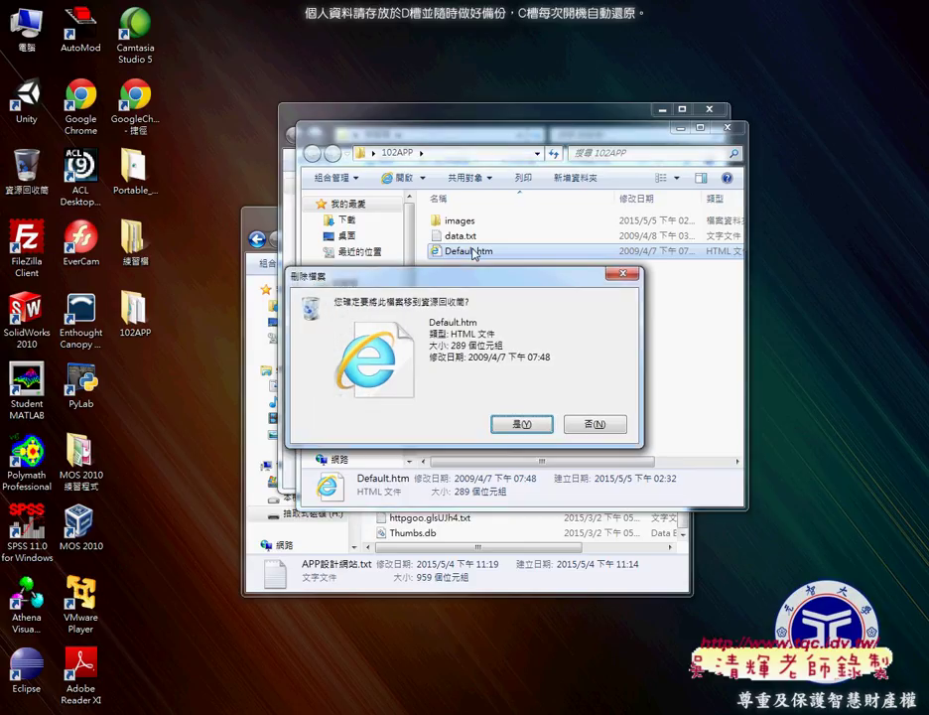
pyautogui.click(523, 423)
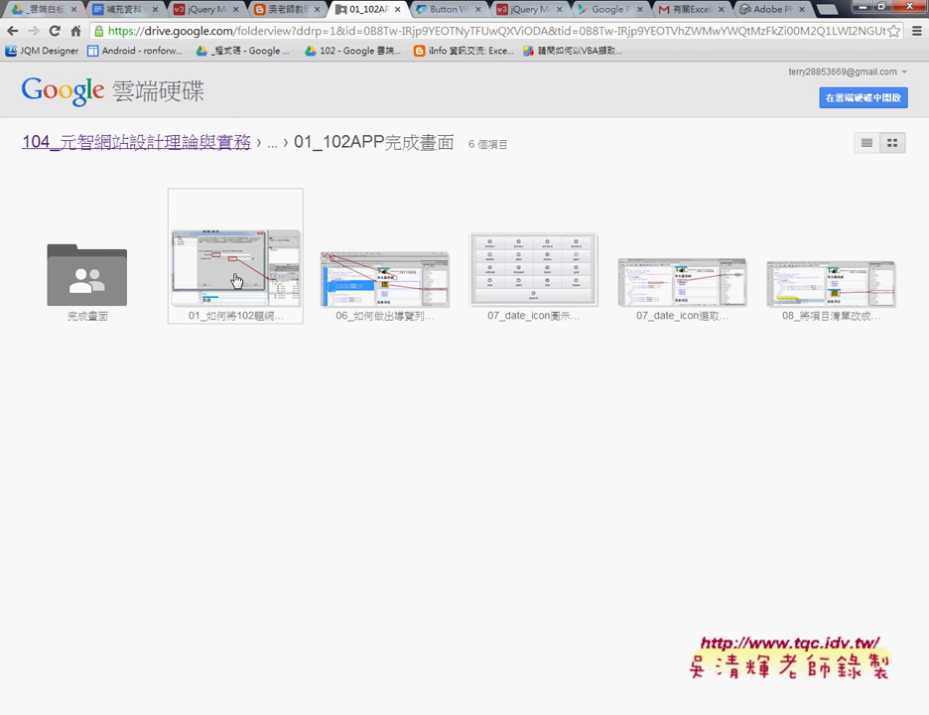
# Step: Page through the reference screenshots, including the date_icon images, then close the viewer
pyautogui.doubleClick(235, 281)
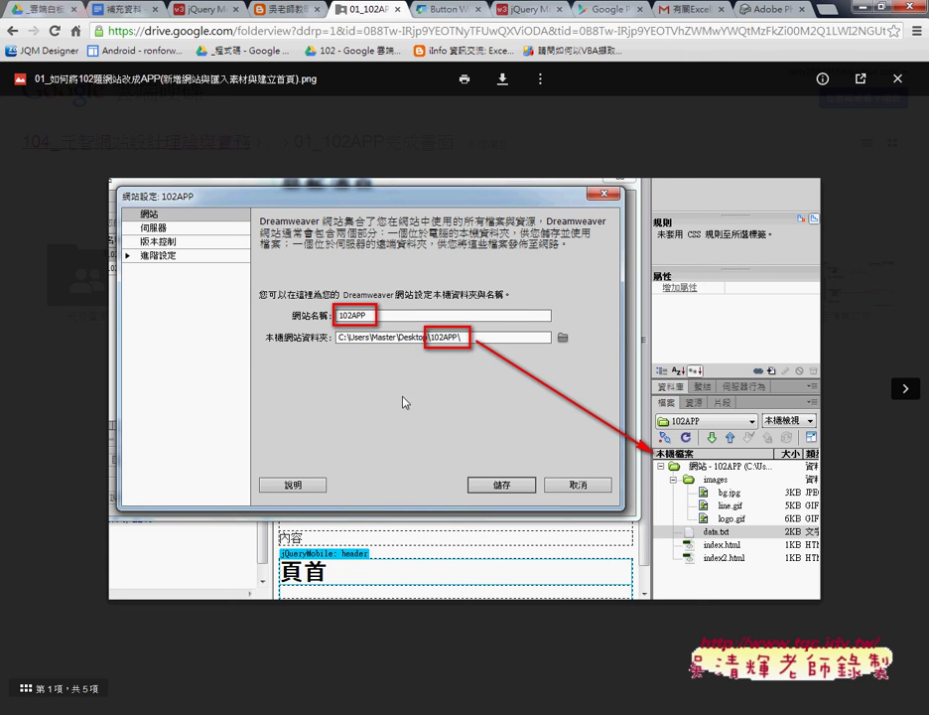
pyautogui.click(906, 389)
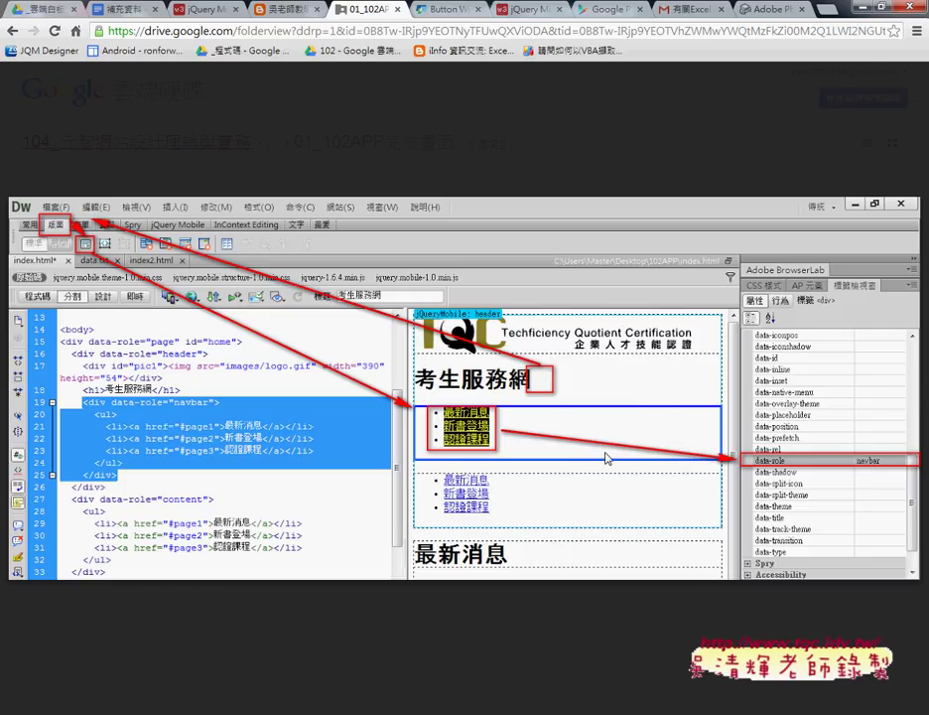
pyautogui.click(903, 388)
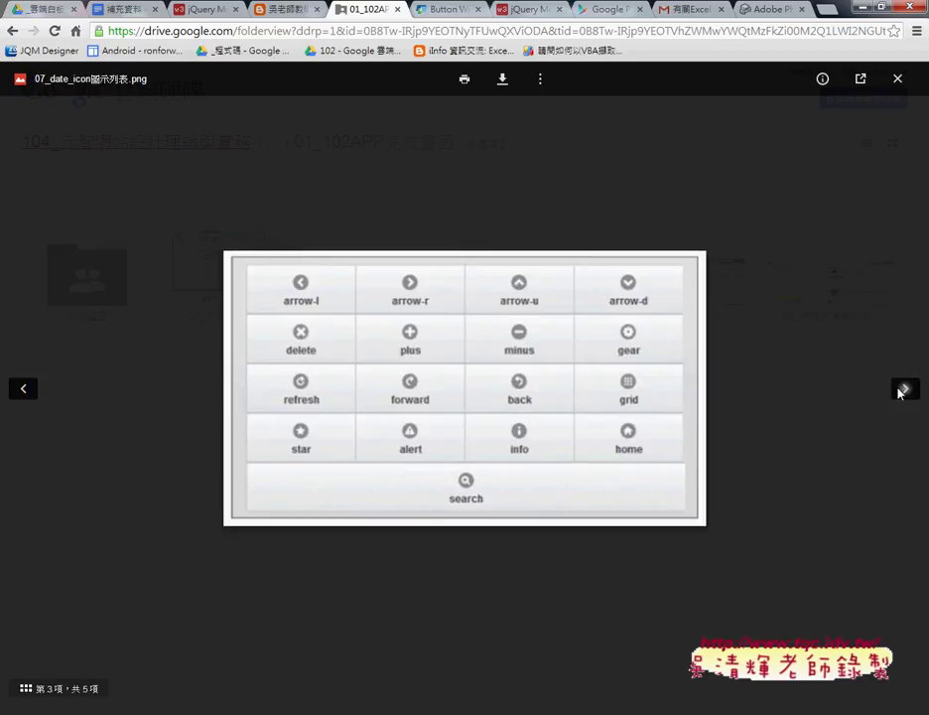
pyautogui.click(909, 397)
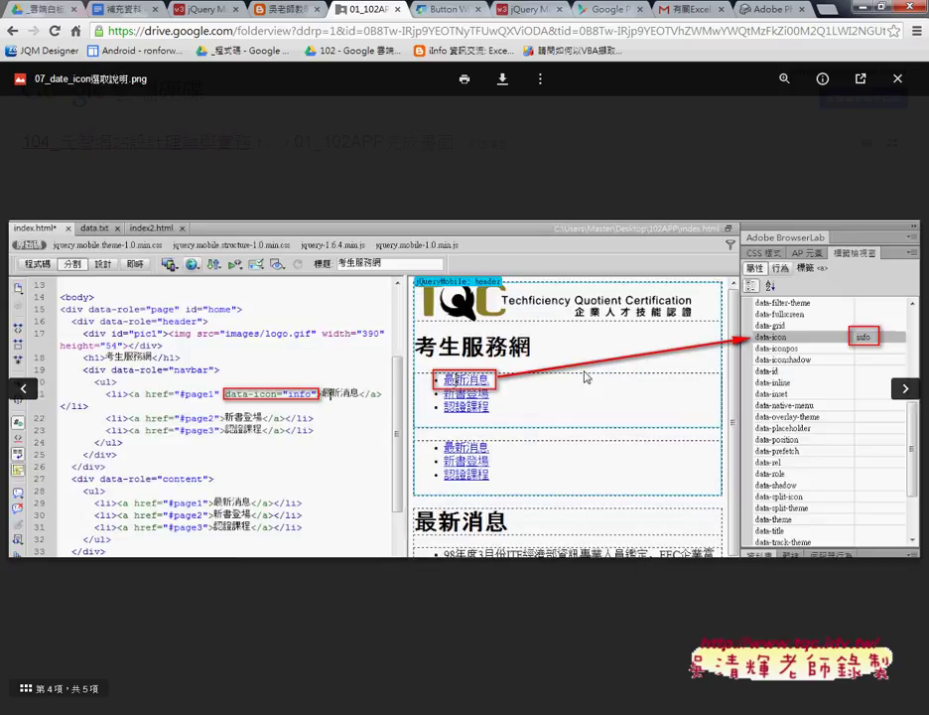
pyautogui.click(897, 79)
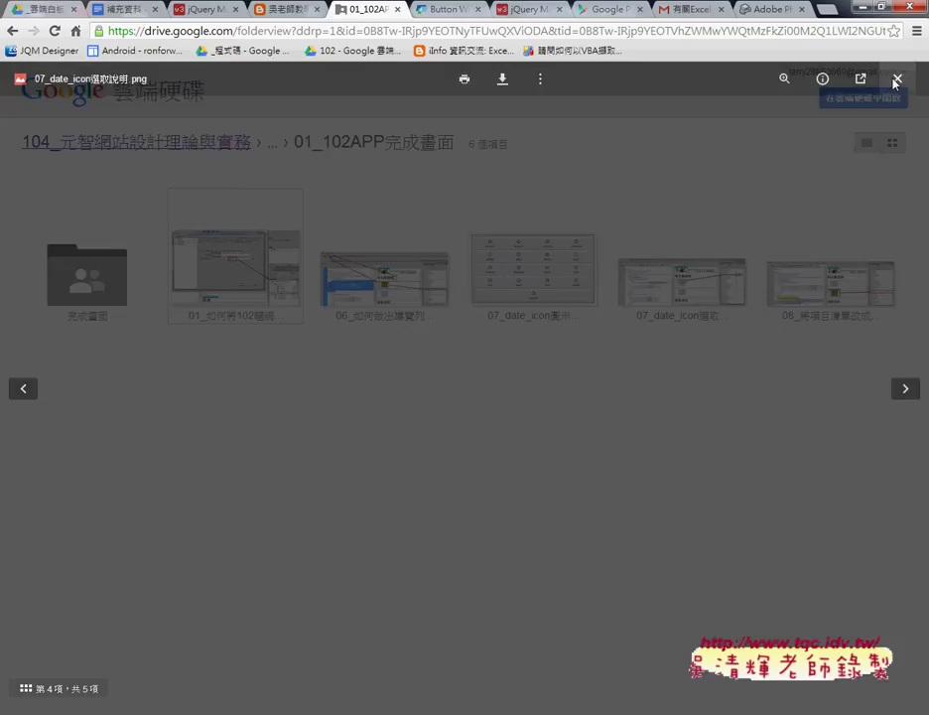
# Step: Preview 102APP01.png in the 完成畫面 subfolder, then minimize Chrome
pyautogui.doubleClick(159, 308)
pyautogui.doubleClick(117, 287)
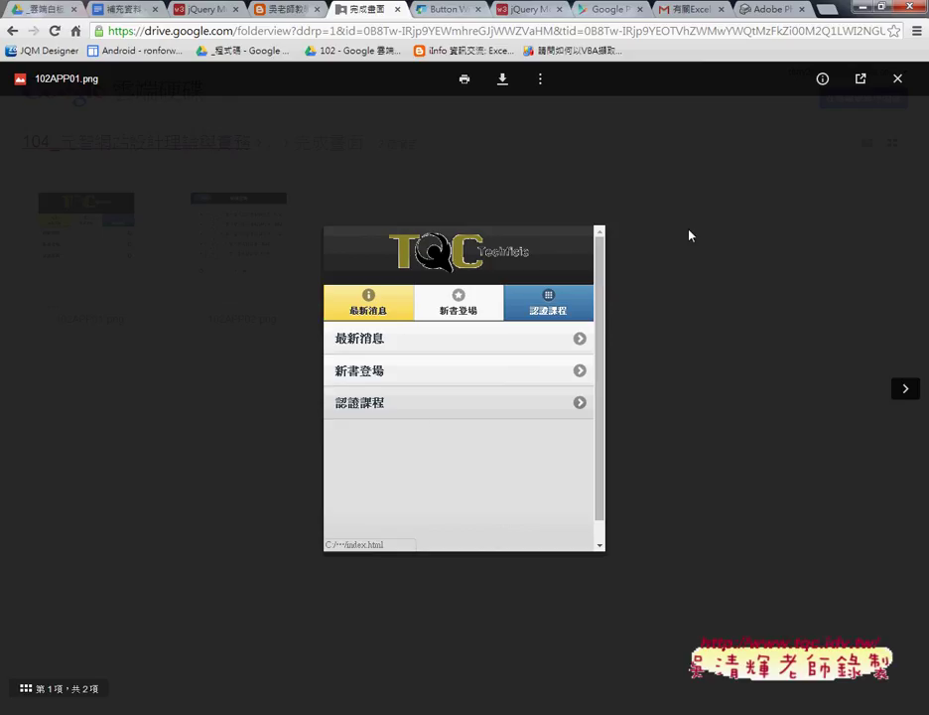
pyautogui.click(859, 8)
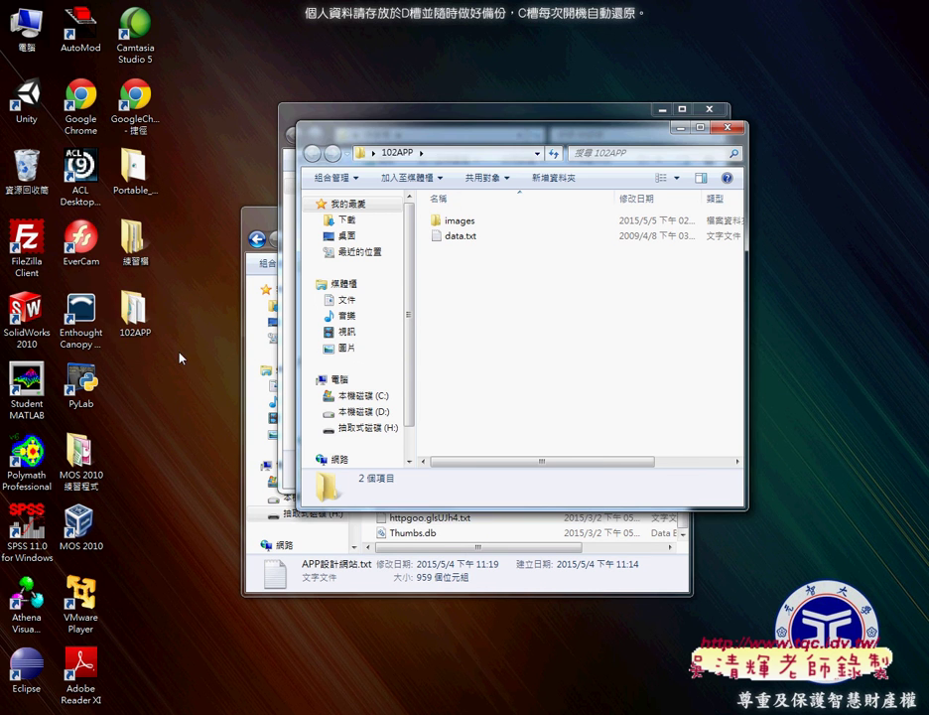
# Step: Open Portable_ > Dreamweaver CS6 Portable > Adobe Dreamweaver CS6 and run Dreamweaver.exe
pyautogui.click(132, 314)
pyautogui.doubleClick(132, 169)
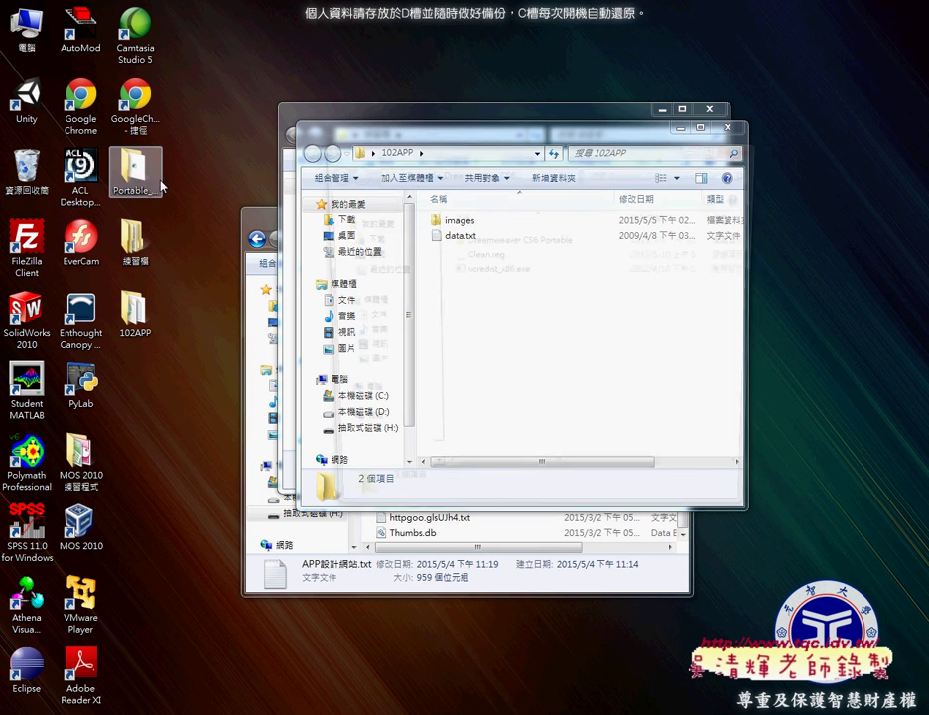
pyautogui.doubleClick(504, 240)
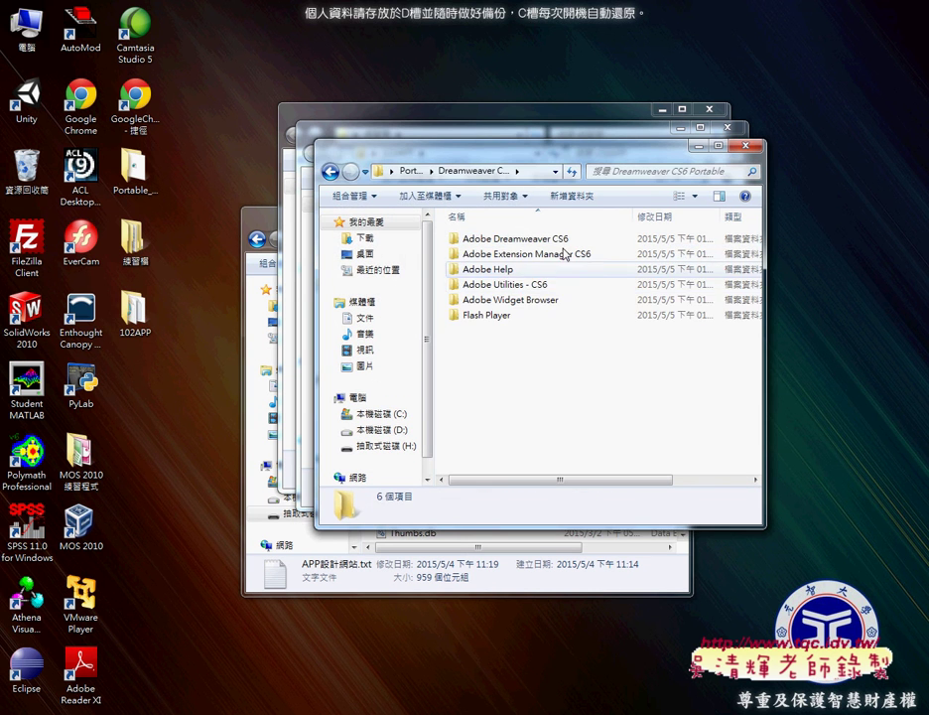
pyautogui.doubleClick(549, 238)
pyautogui.scroll(-4, 579, 382)
pyautogui.scroll(-3, 581, 389)
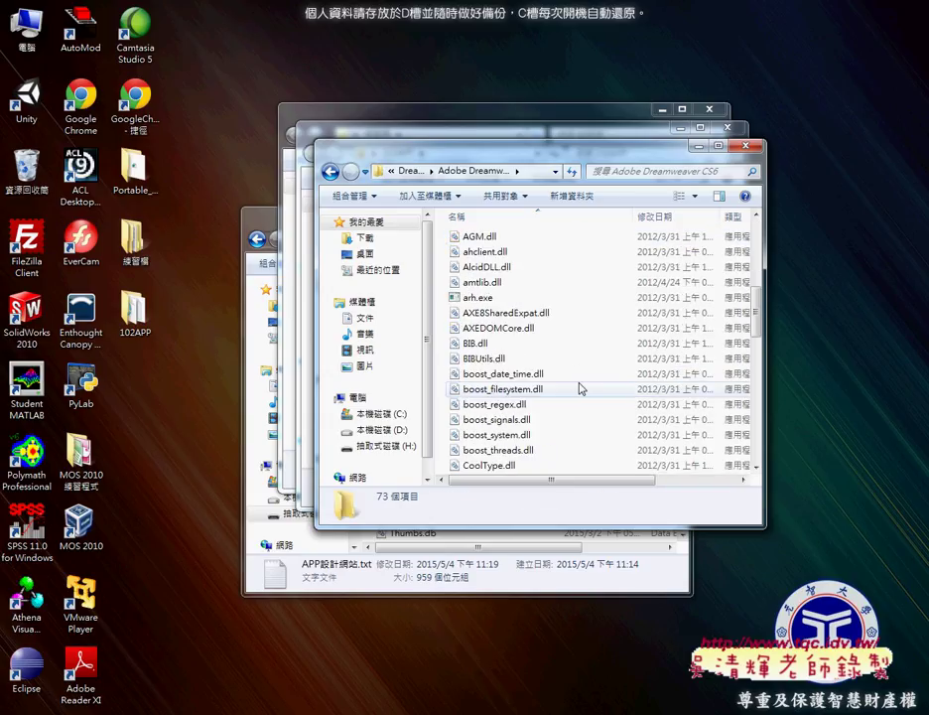
pyautogui.scroll(-3, 580, 388)
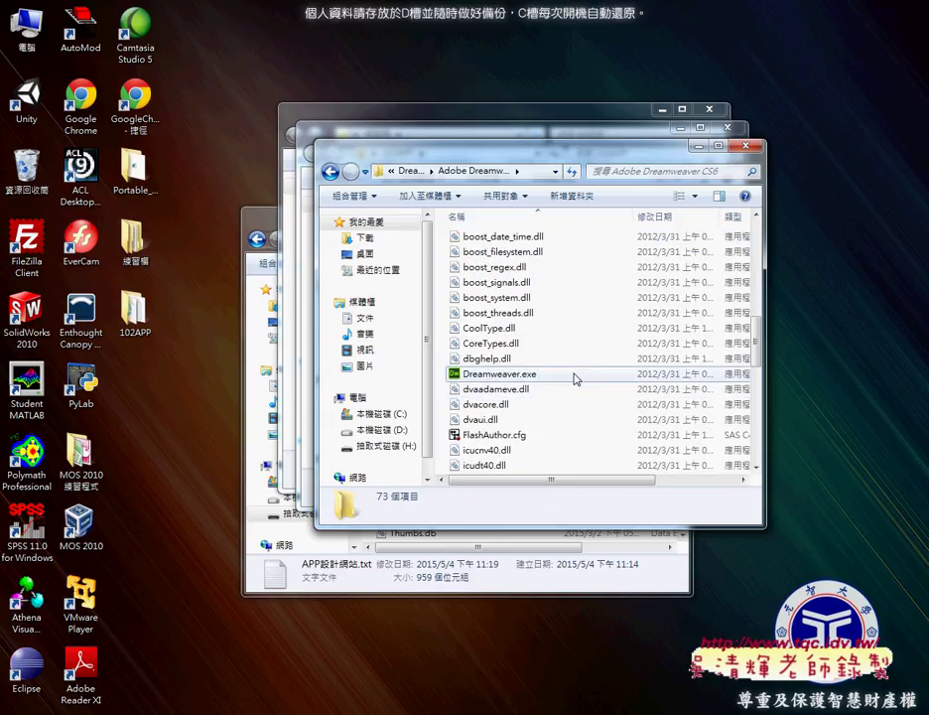
pyautogui.doubleClick(576, 375)
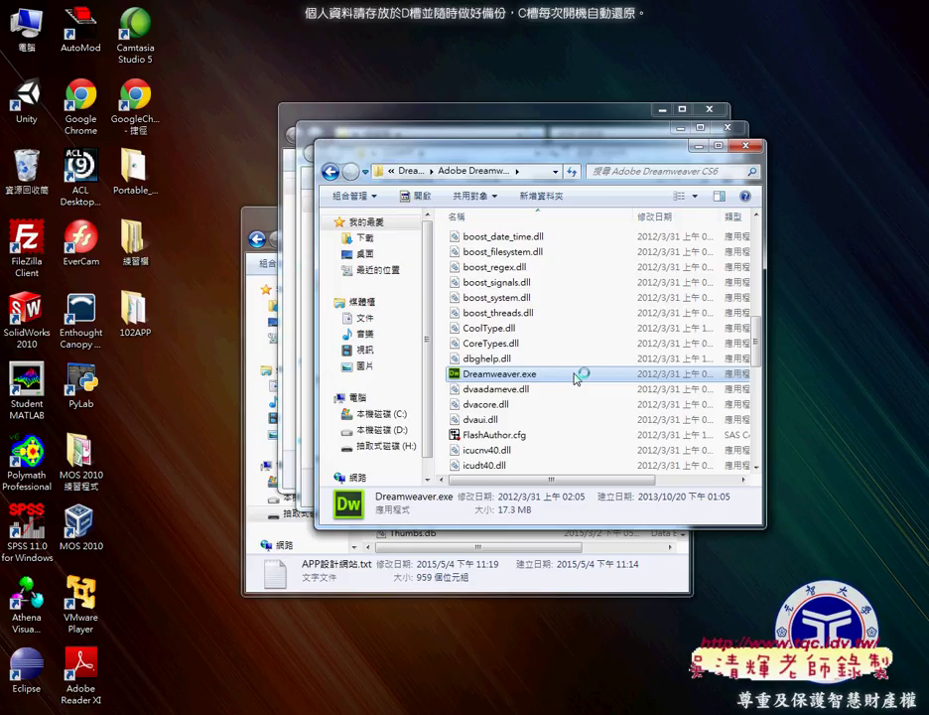